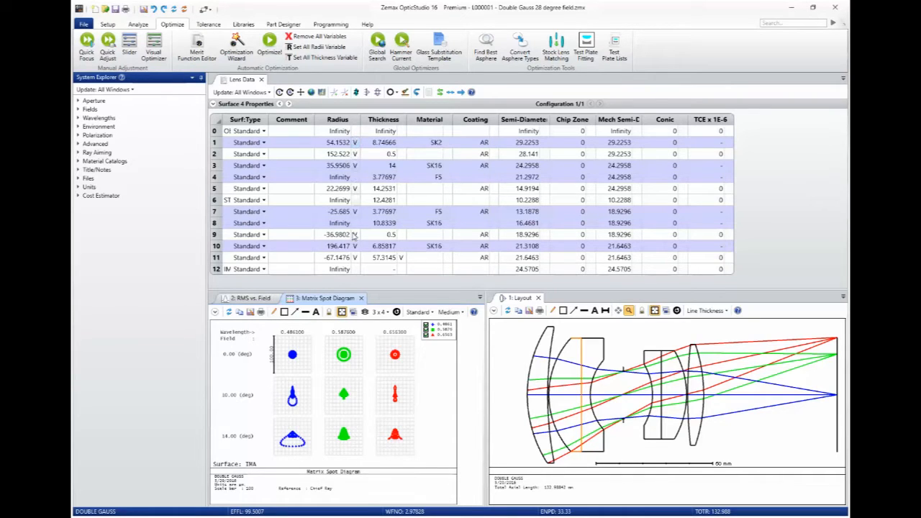
Inspect the variable solve on surface 1's radius and the thickness values of surfaces 1 to 6.
left_click(354, 143)
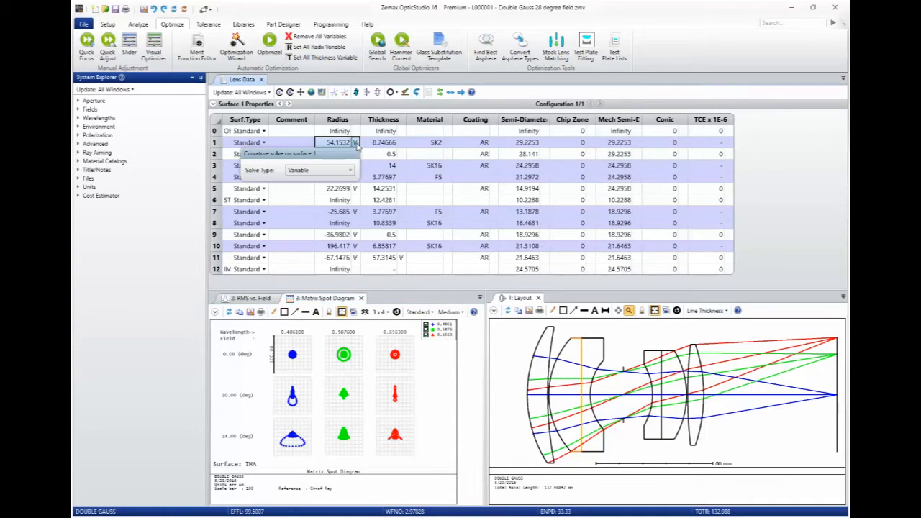
left_click(372, 145)
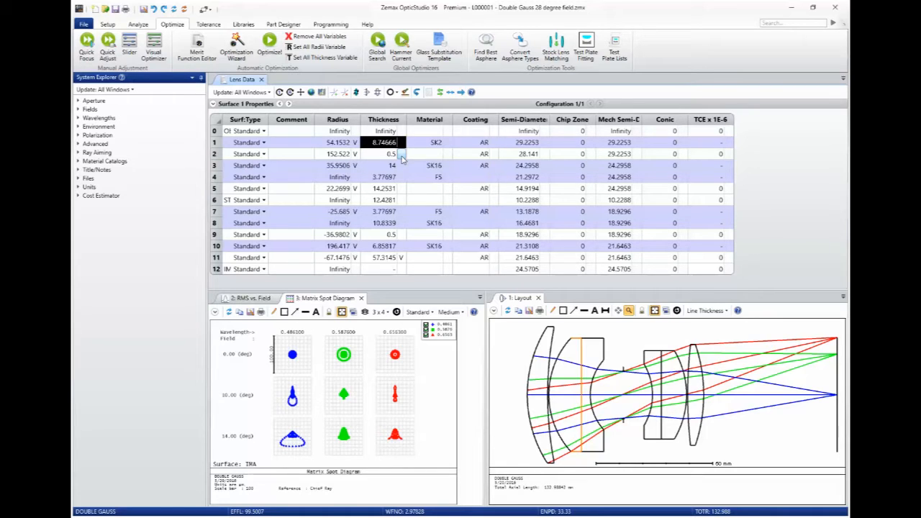
left_click(340, 144)
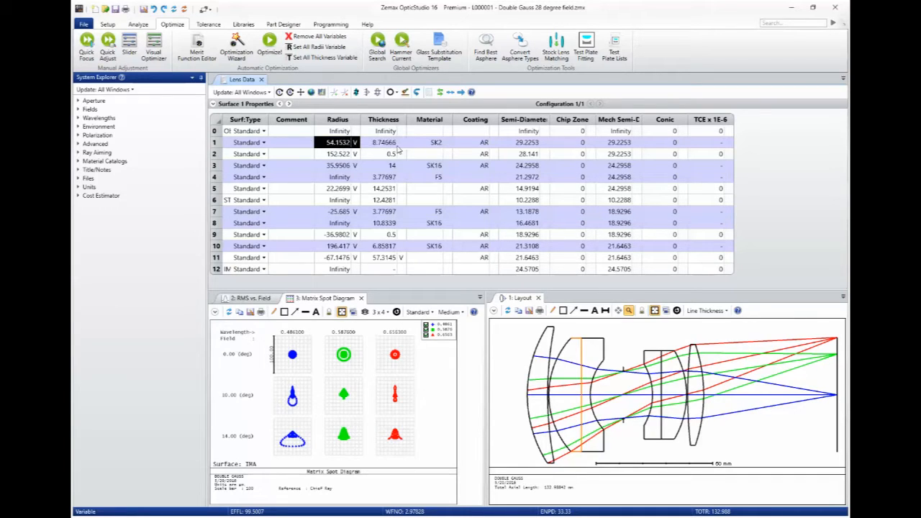
left_click_drag(394, 145, 395, 202)
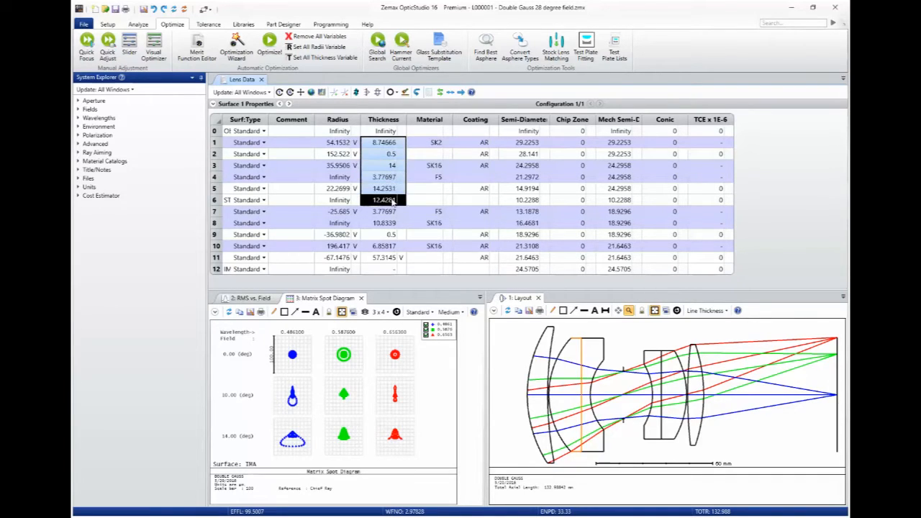
key("ctrl+z")
key("ctrl+z")
left_click(239, 81)
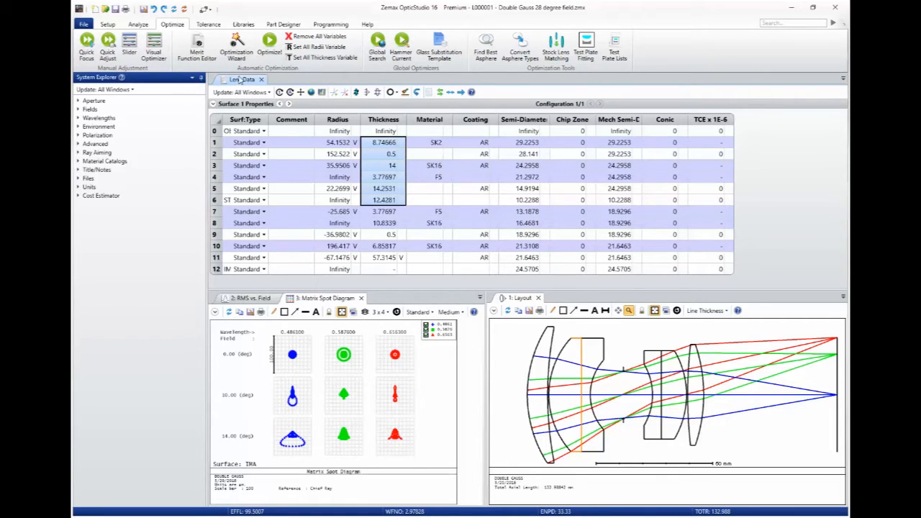
Build a default merit function with the Optimization Wizard: RMS wavefront, centroid reference, Gaussian quadrature with 3 rings and 6 arms.
left_click(203, 54)
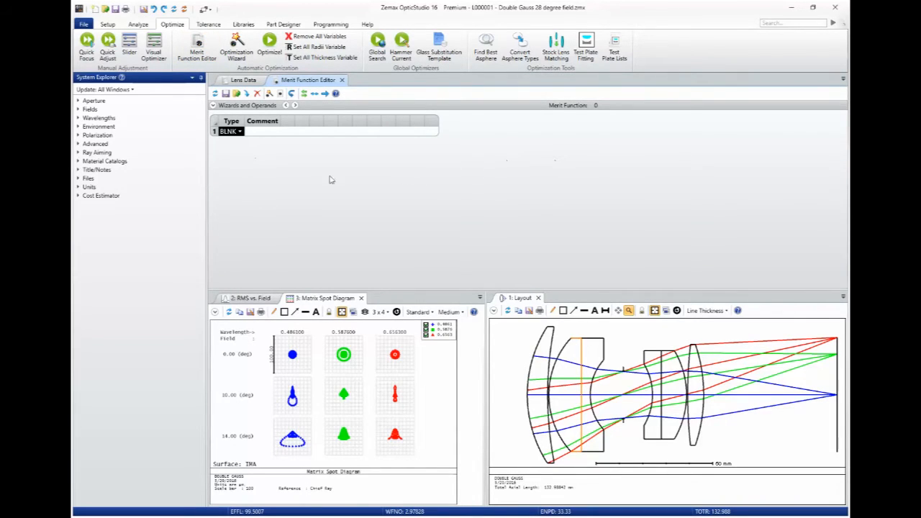
left_click(213, 105)
left_click(247, 116)
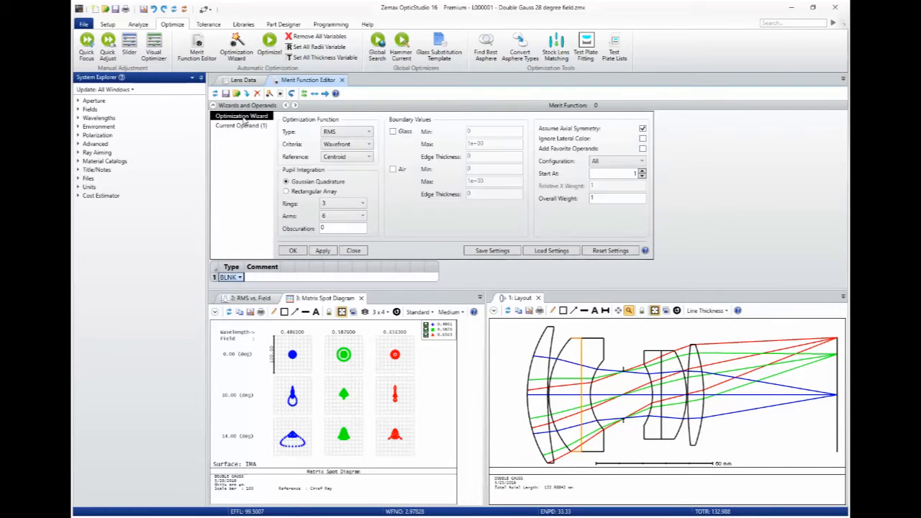
left_click(369, 144)
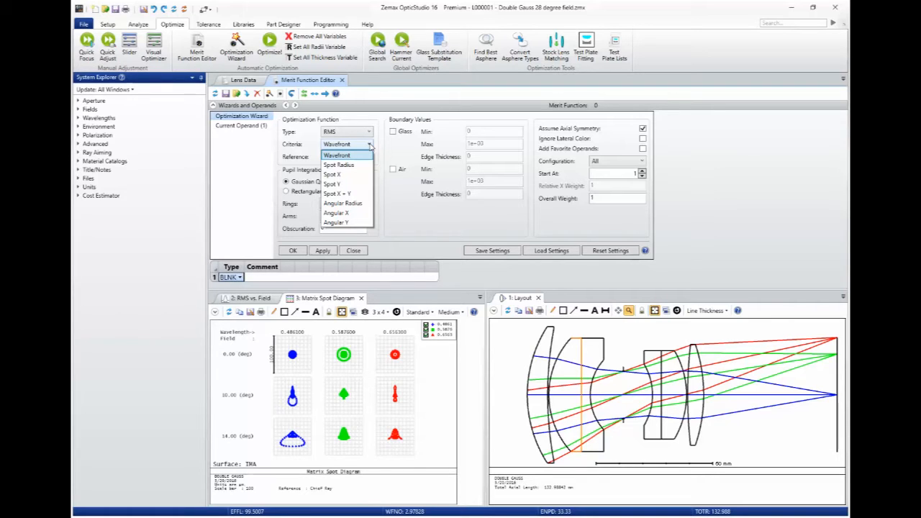
left_click(371, 146)
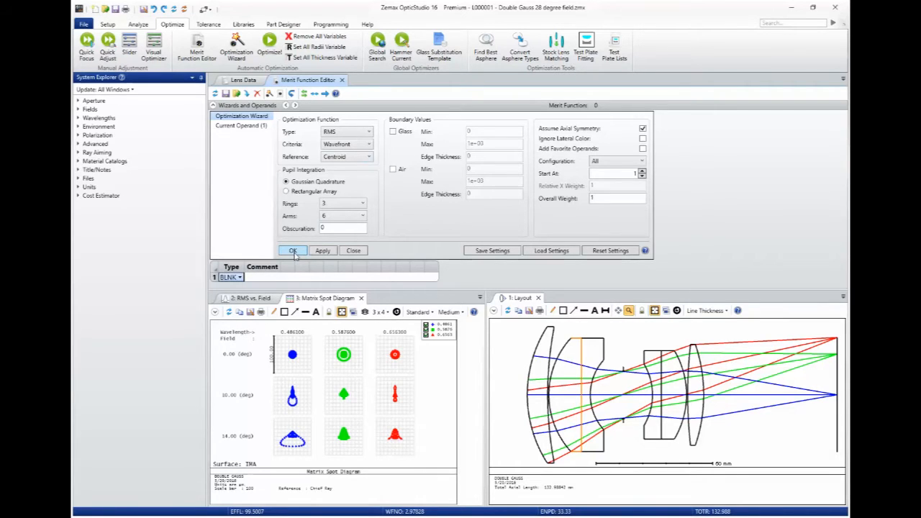
key("Return")
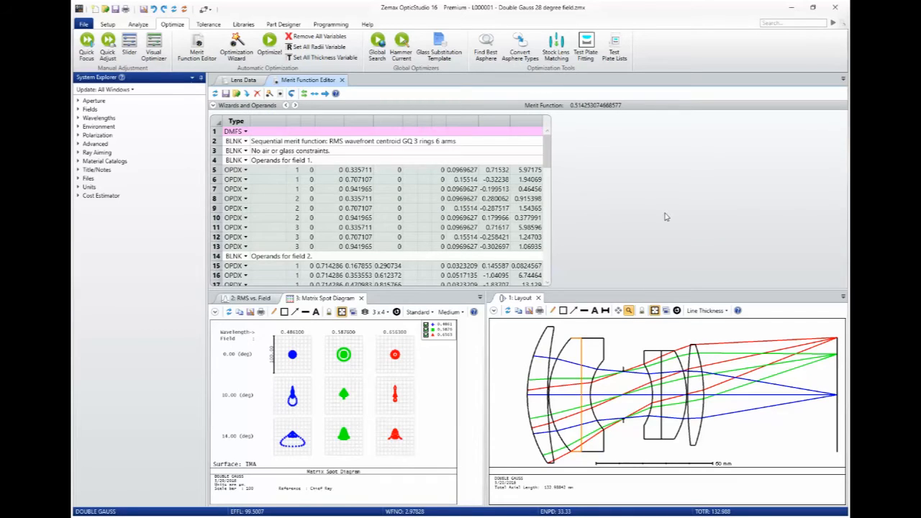
left_click(397, 173)
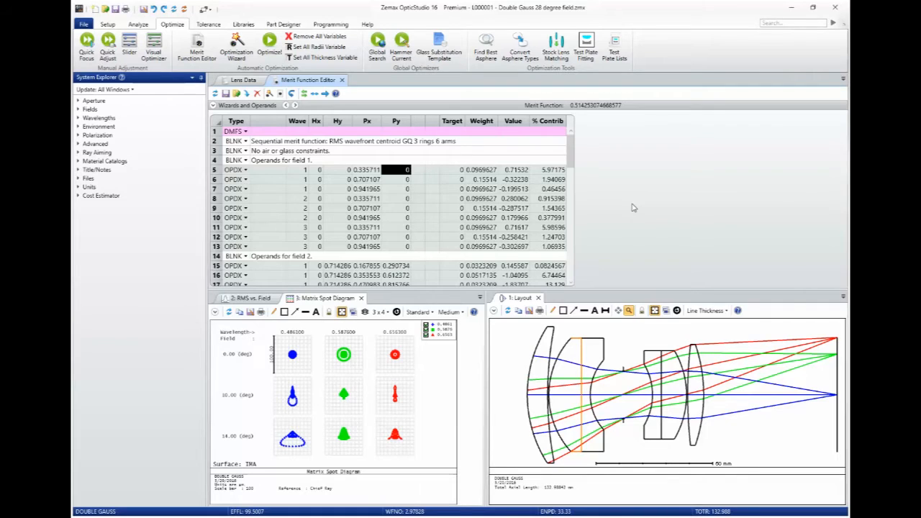
key("alt+Tab")
key("alt+Tab")
key("alt+Tab")
key("alt+Tab")
key("alt+Tab")
key("alt+Tab")
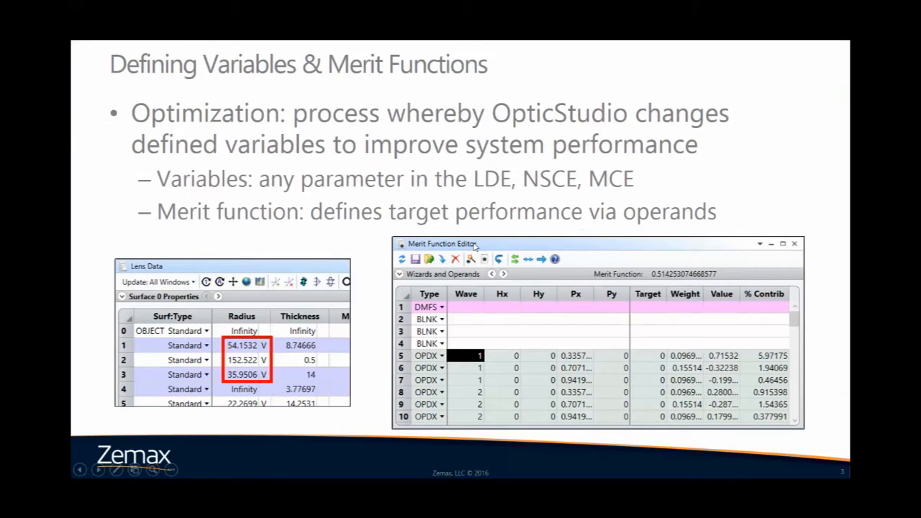
left_click(474, 246)
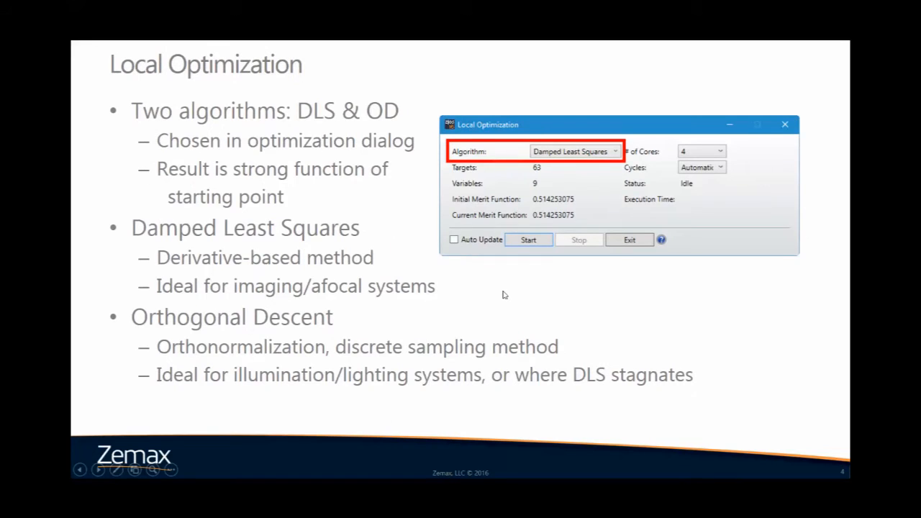
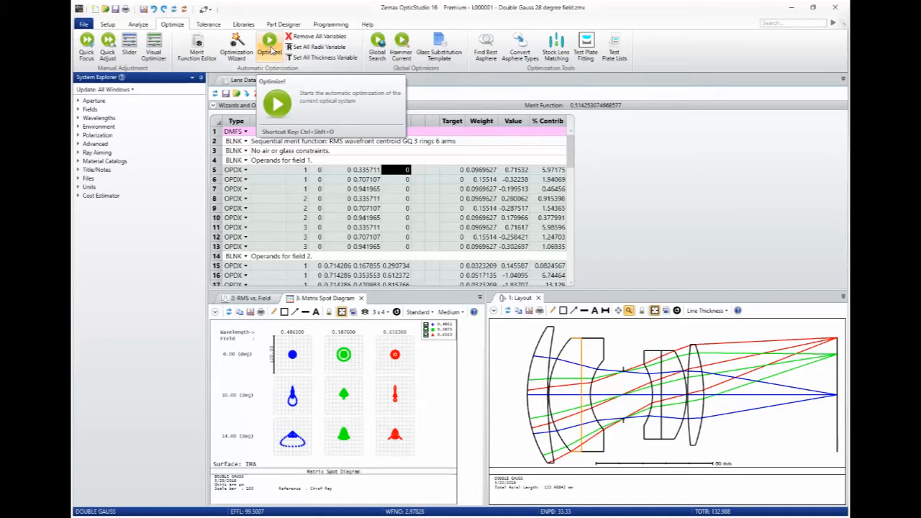
Run Local Optimization with the Damped Least Squares algorithm and automatic cycles, then close the optimization dialog.
left_click(269, 50)
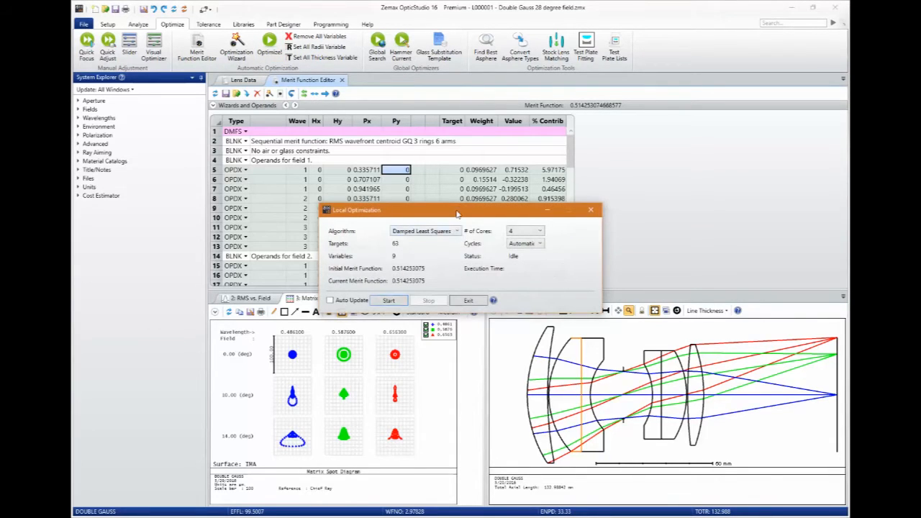
left_click_drag(456, 213, 473, 174)
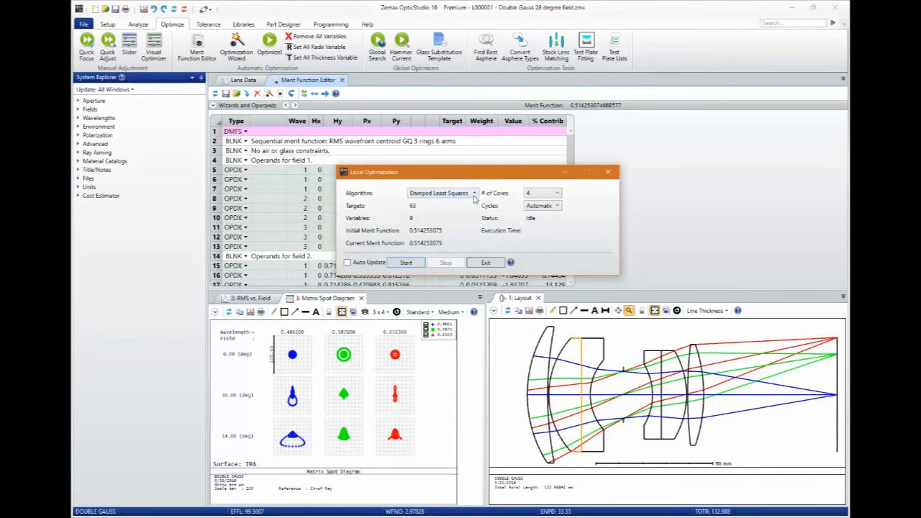
left_click(474, 195)
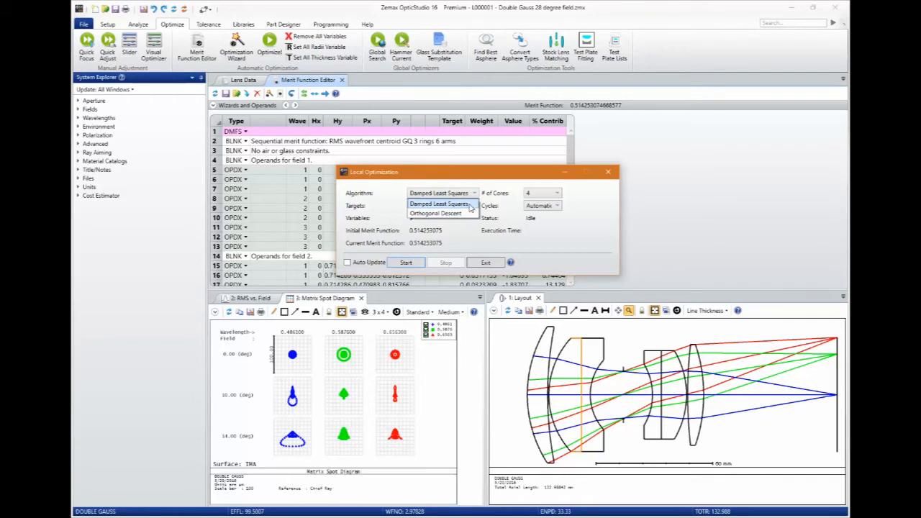
left_click(471, 206)
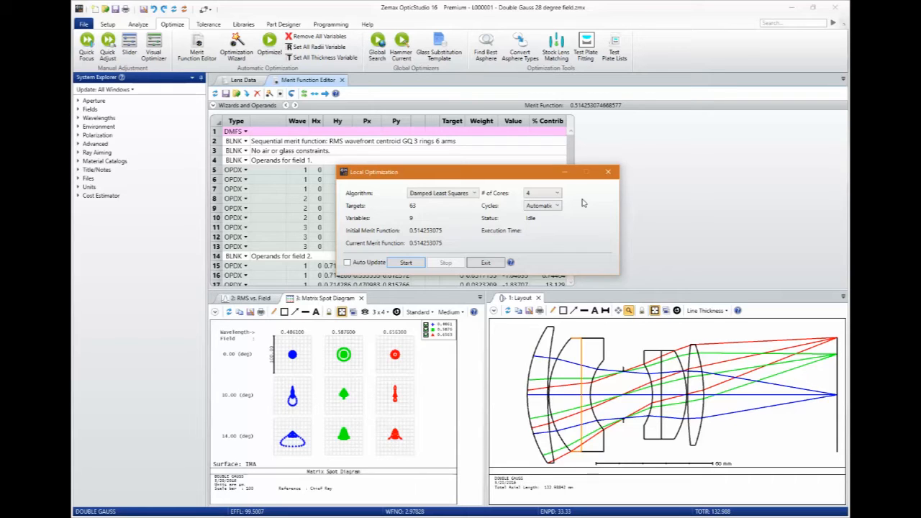
left_click(558, 206)
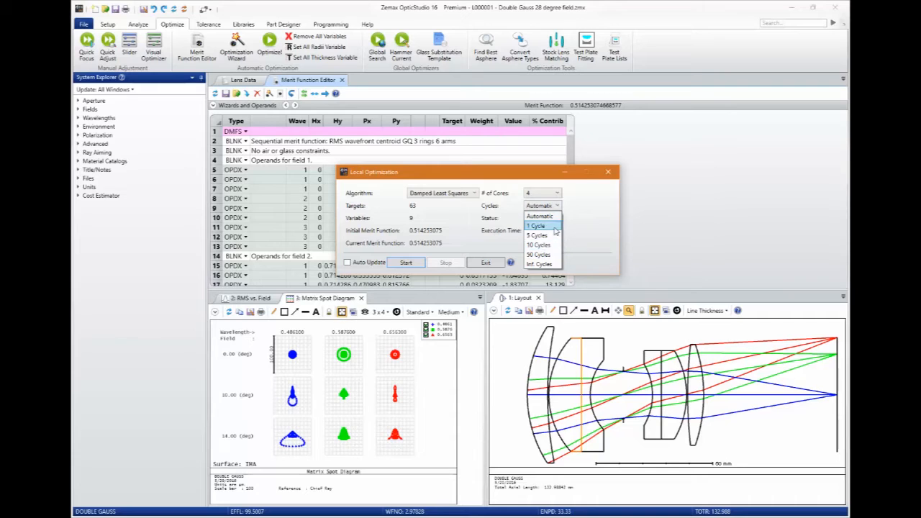
left_click(585, 230)
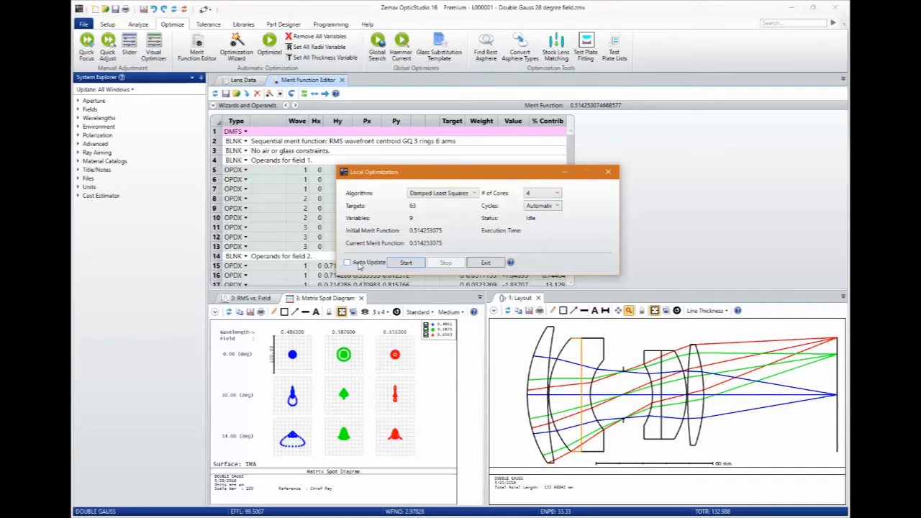
left_click(406, 263)
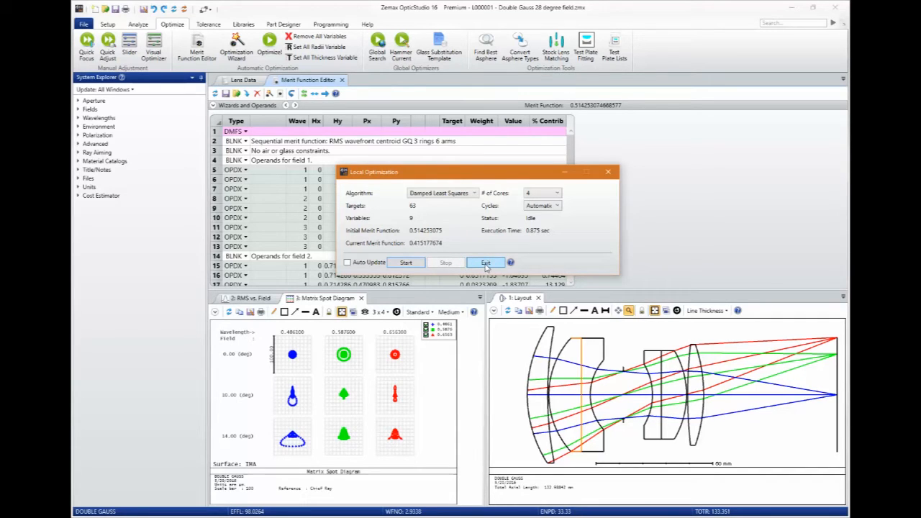
left_click(486, 265)
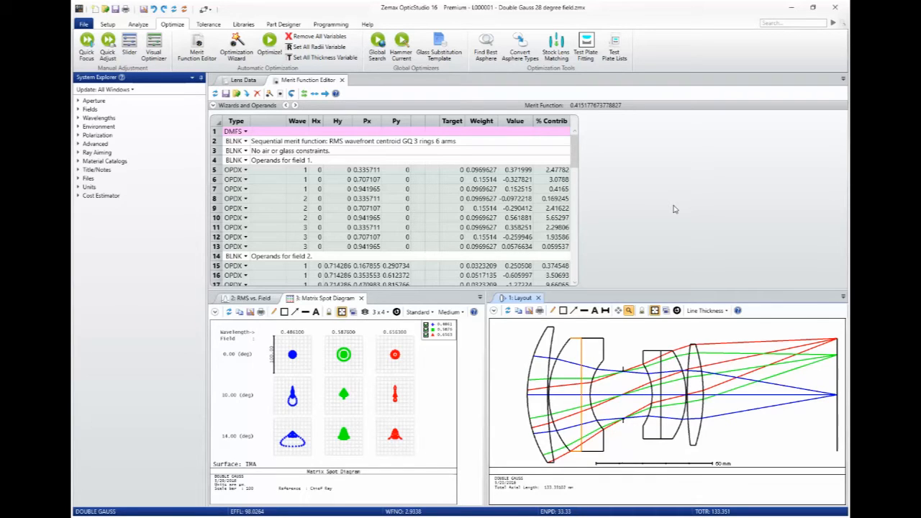
left_click(269, 45)
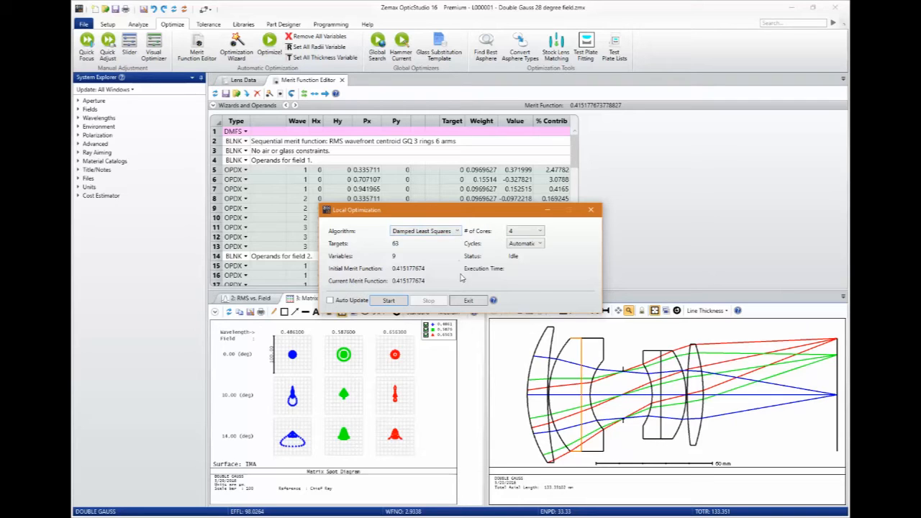
left_click(468, 300)
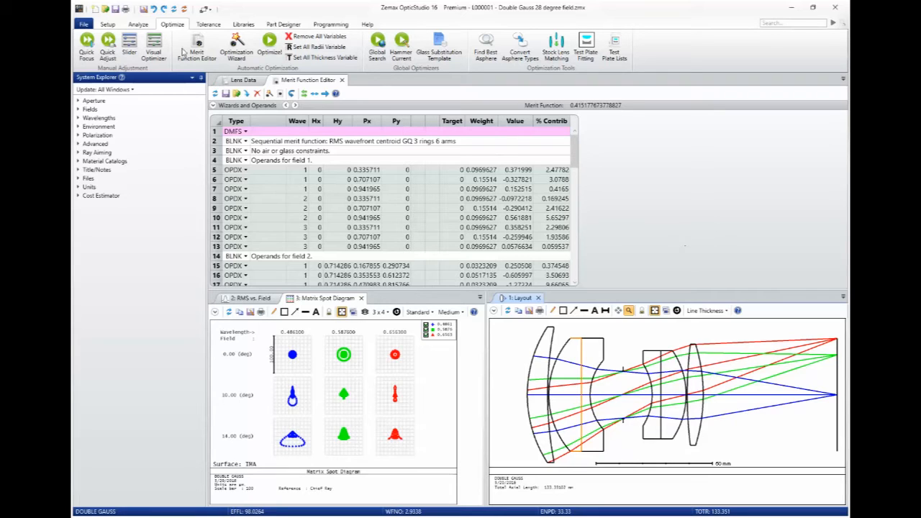
Create a new 1-D Universal Plot and undock its window.
left_click(141, 25)
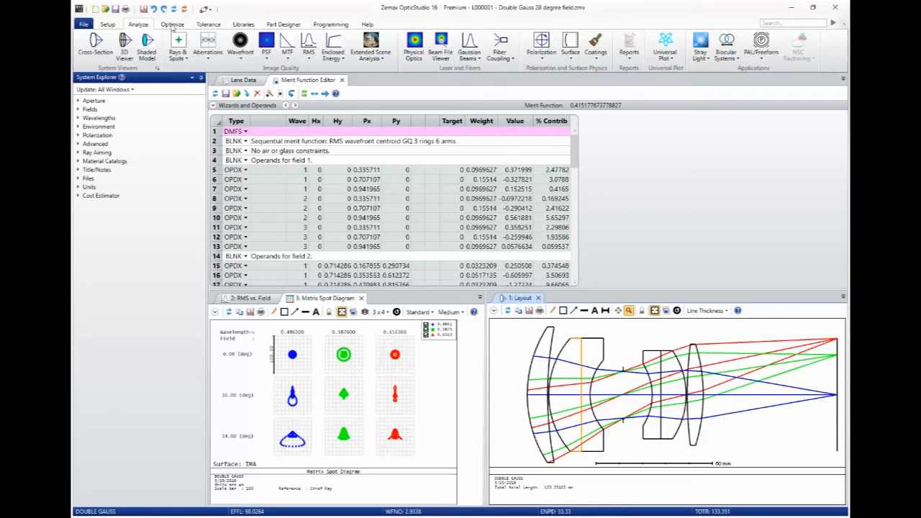
left_click(671, 57)
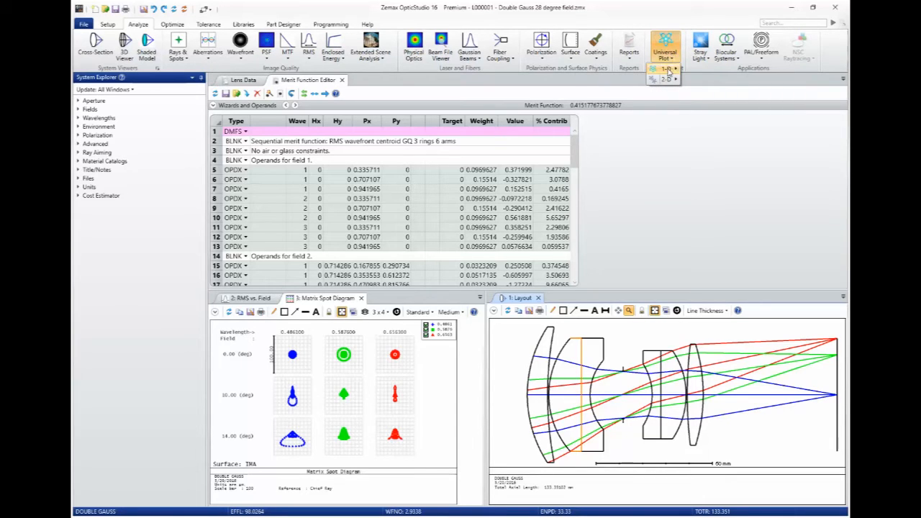
mouse_move(672, 69)
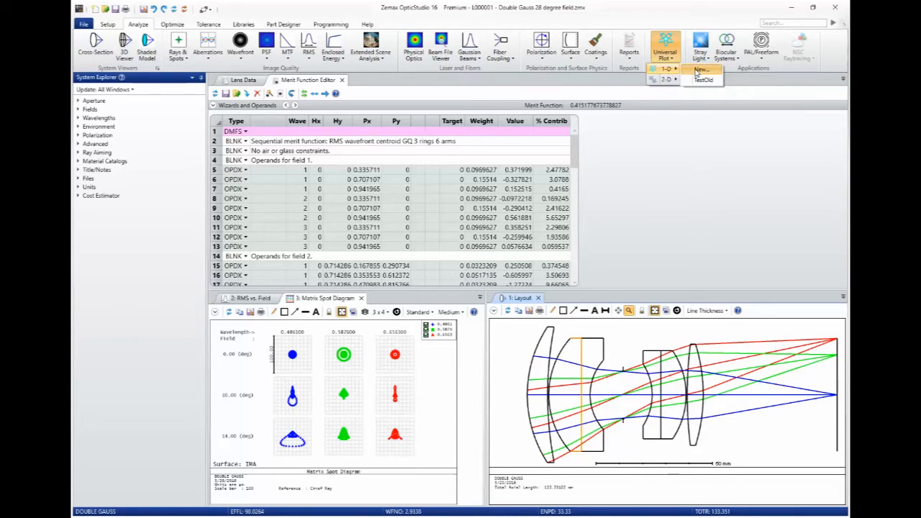
left_click(698, 70)
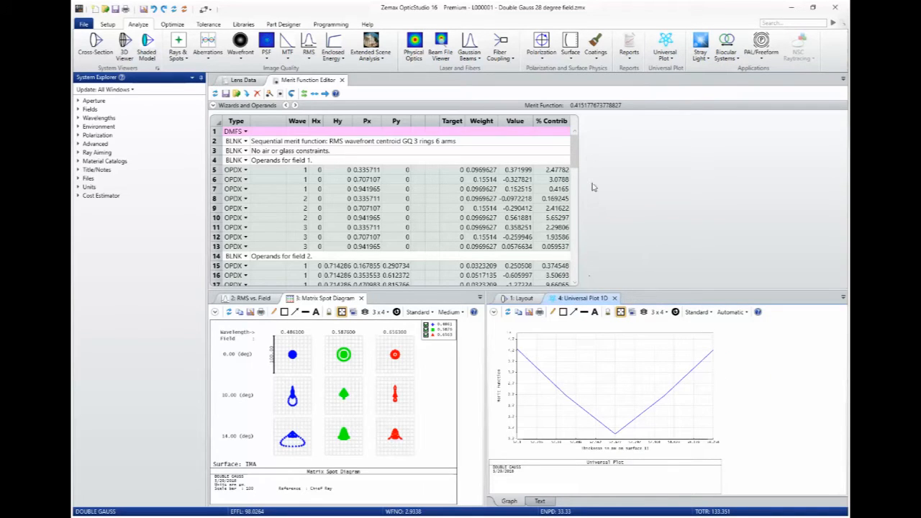
left_click_drag(578, 302, 486, 173)
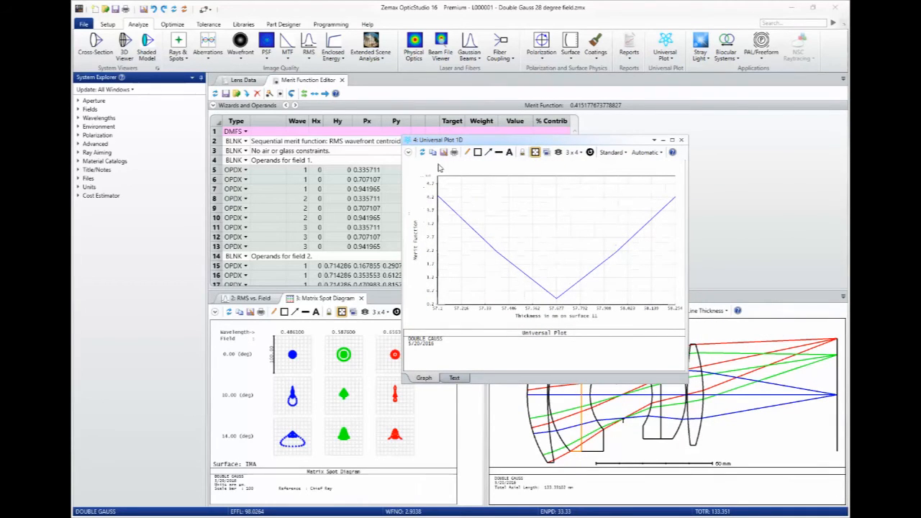
Set the universal plot's independent variable to the radius of surface 3.
left_click(409, 153)
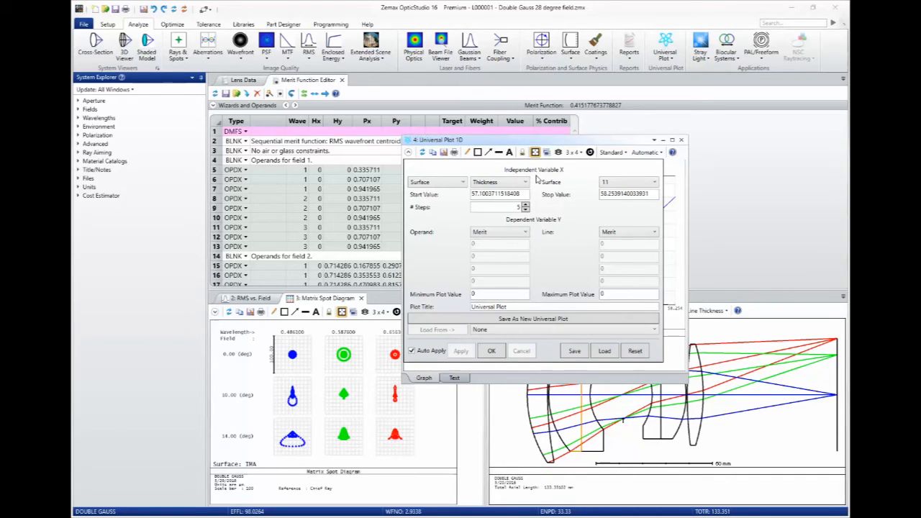
left_click(459, 184)
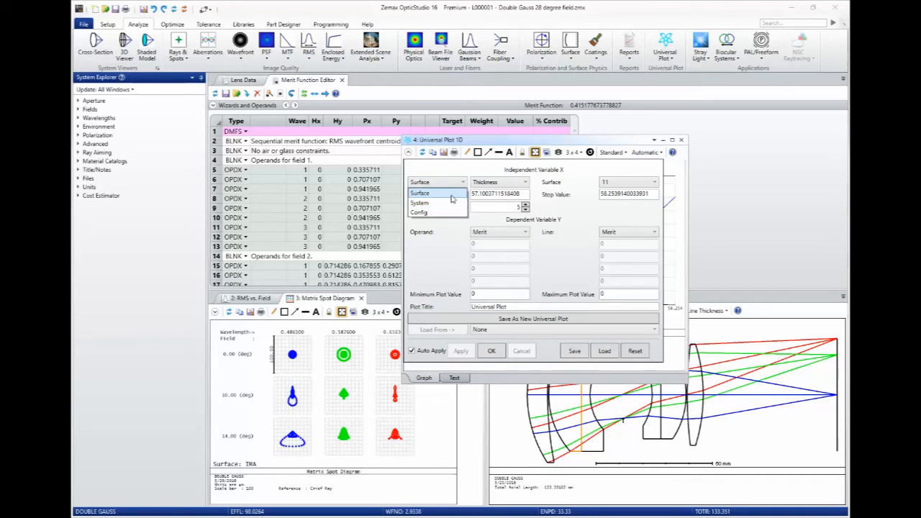
left_click(452, 196)
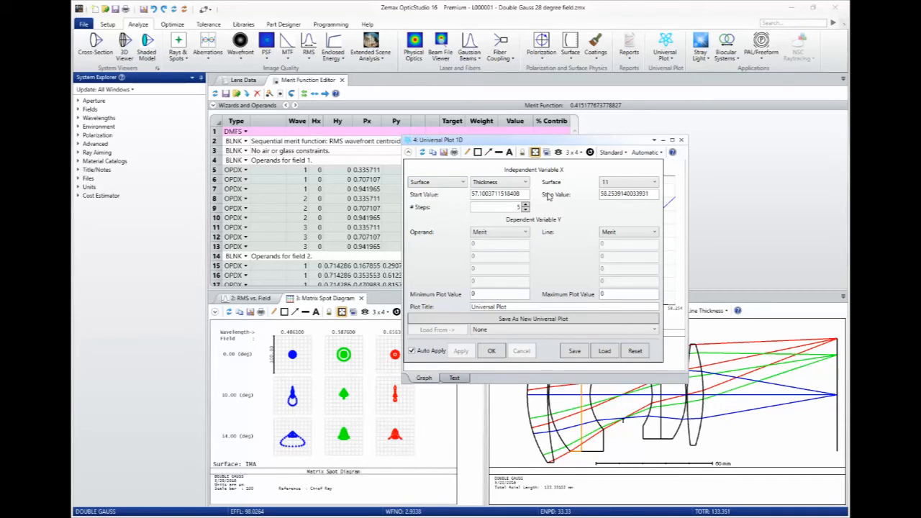
left_click(515, 185)
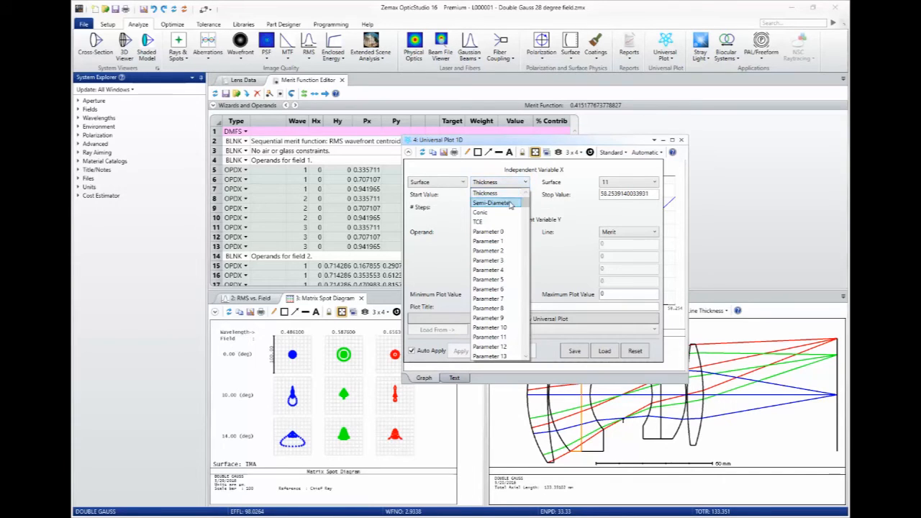
left_click(526, 194)
left_click(526, 193)
left_click(504, 194)
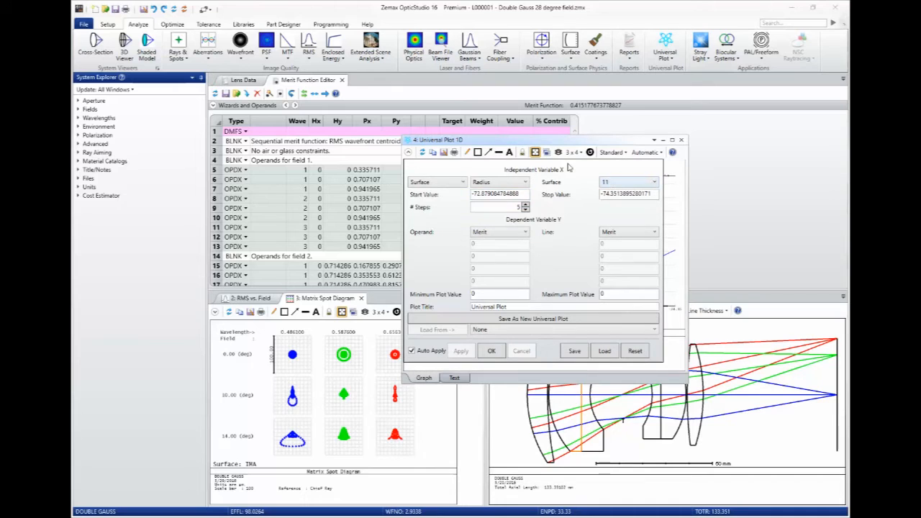
left_click_drag(559, 145, 540, 164)
left_click(609, 206)
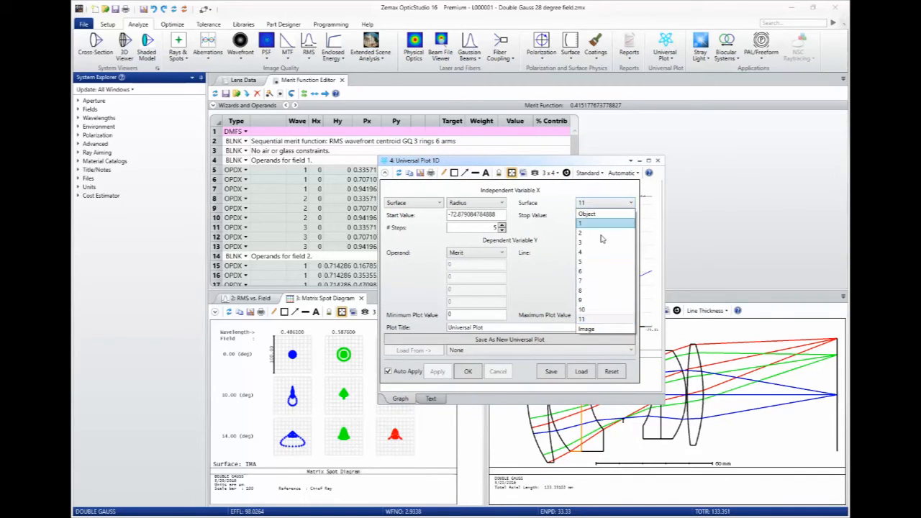
left_click(597, 273)
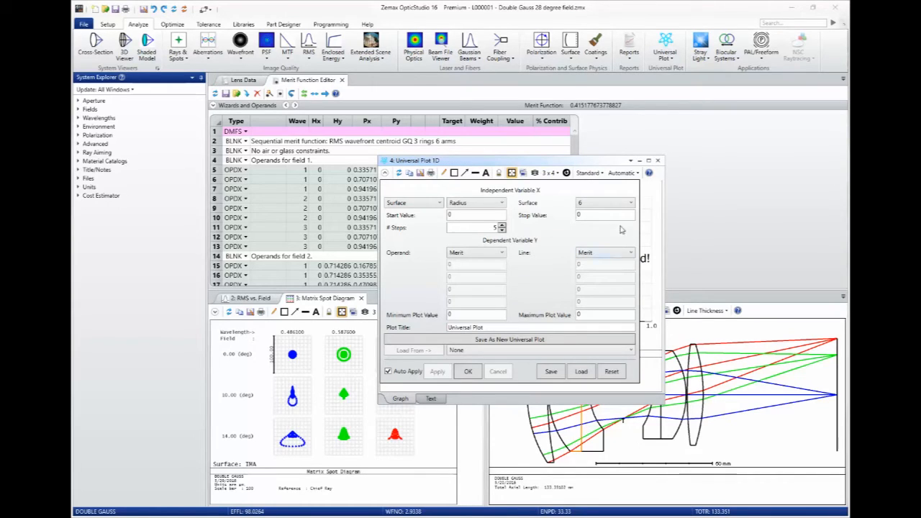
left_click(603, 205)
left_click(593, 248)
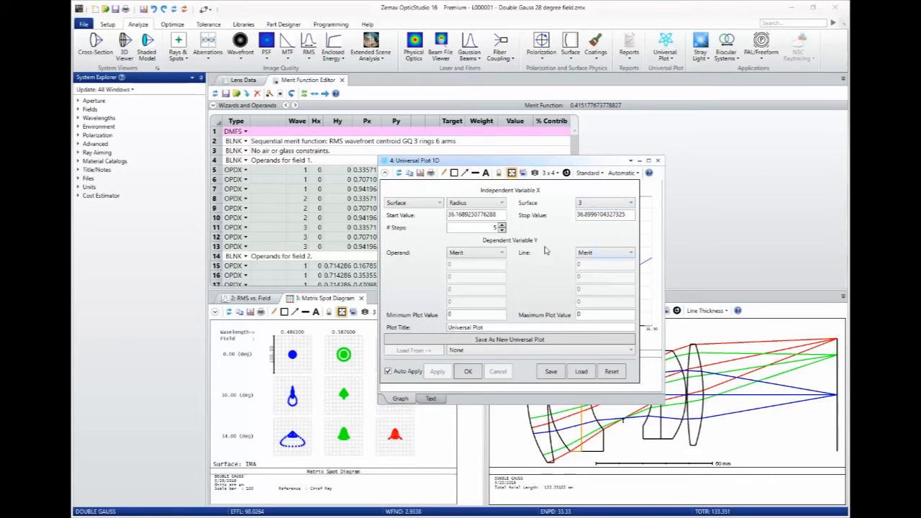
Set the radius range from 35 to 37 with 25 steps, keep Merit as the dependent variable, and apply.
double_click(499, 215)
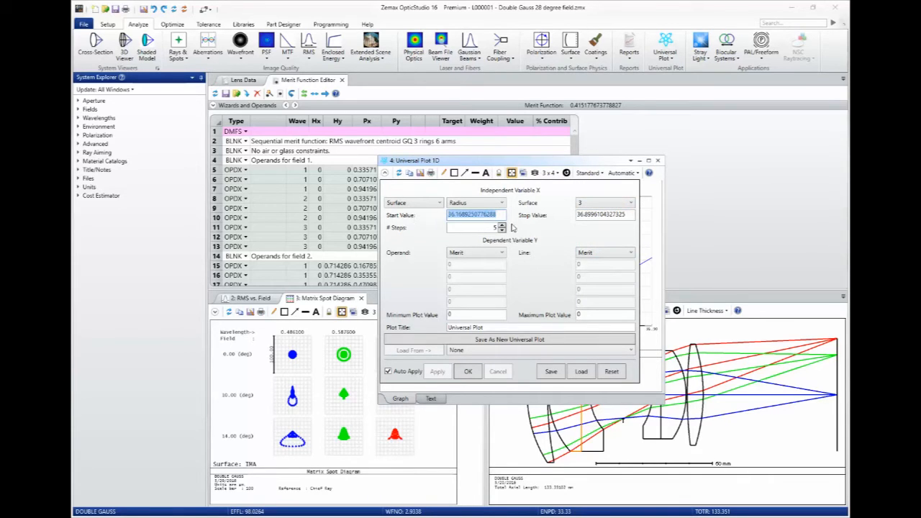
type("35")
key("Tab")
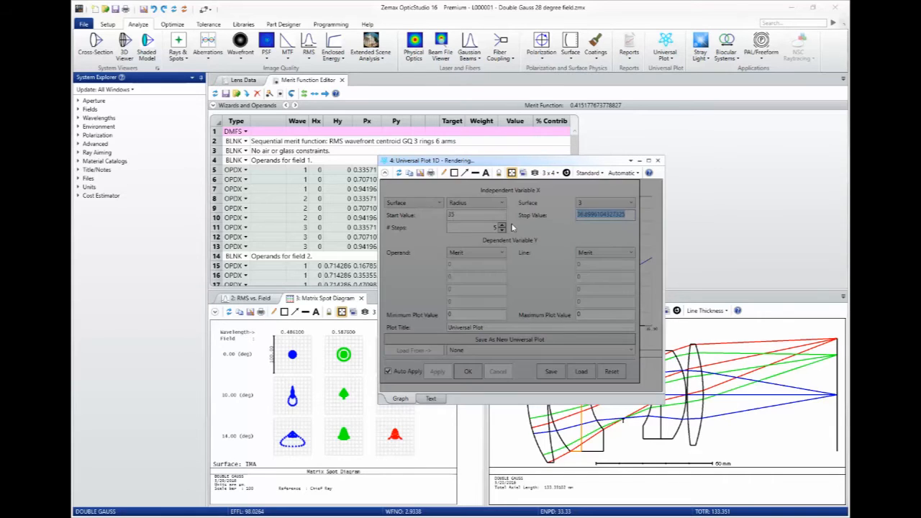
type("37")
key("Tab")
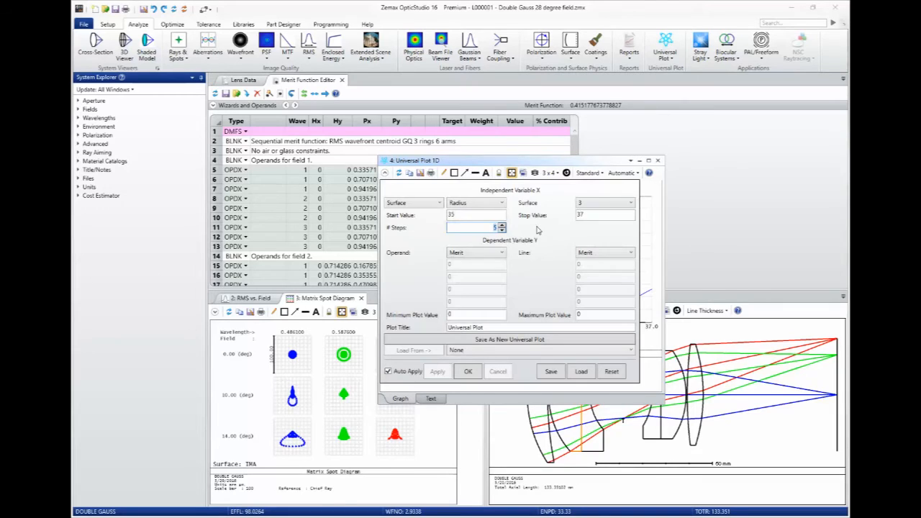
type("25")
left_click(598, 257)
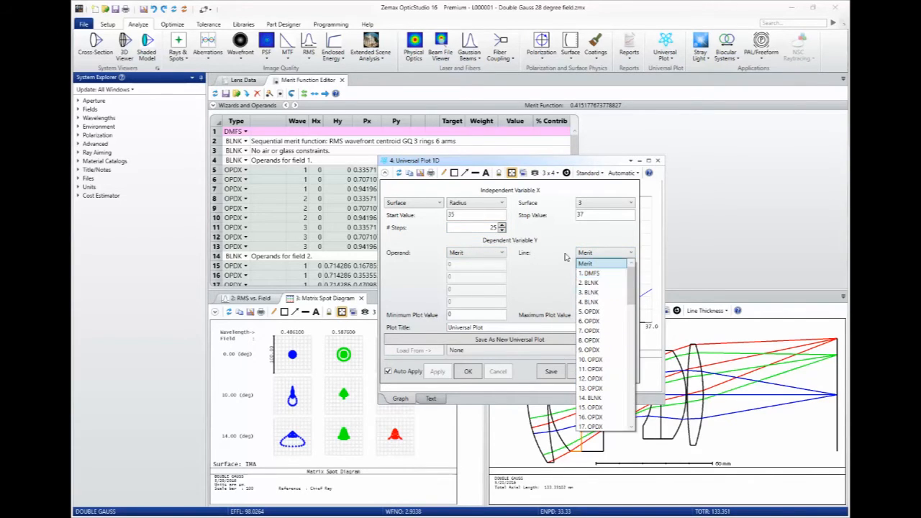
left_click(566, 257)
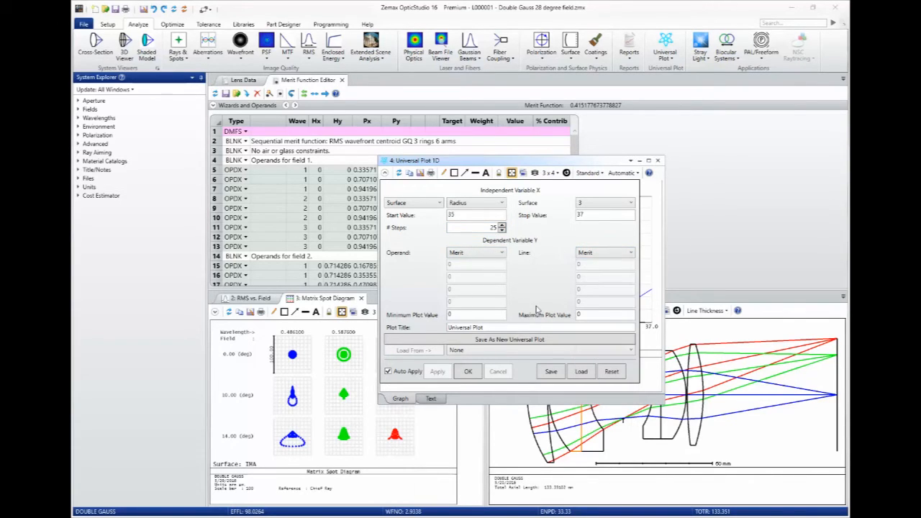
left_click(468, 372)
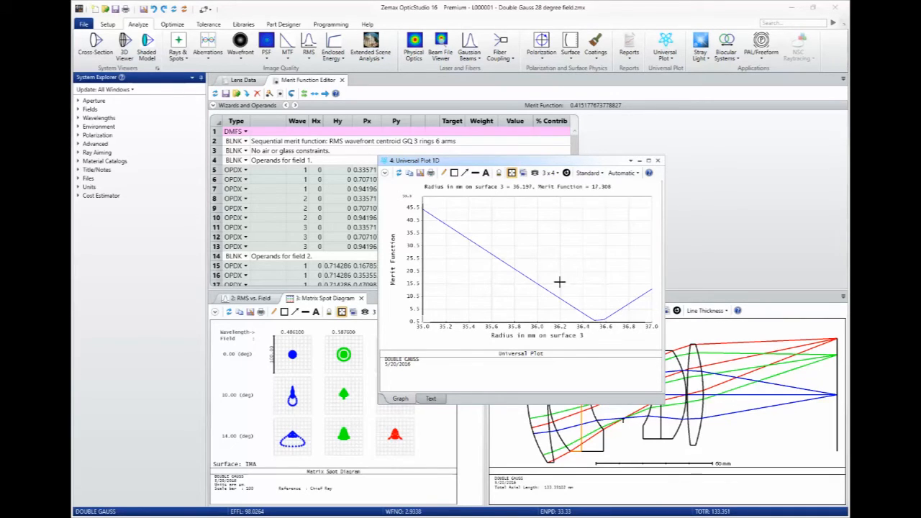
Compare surface 3's radius in the lens data with the plotted merit function minimum.
left_click(243, 80)
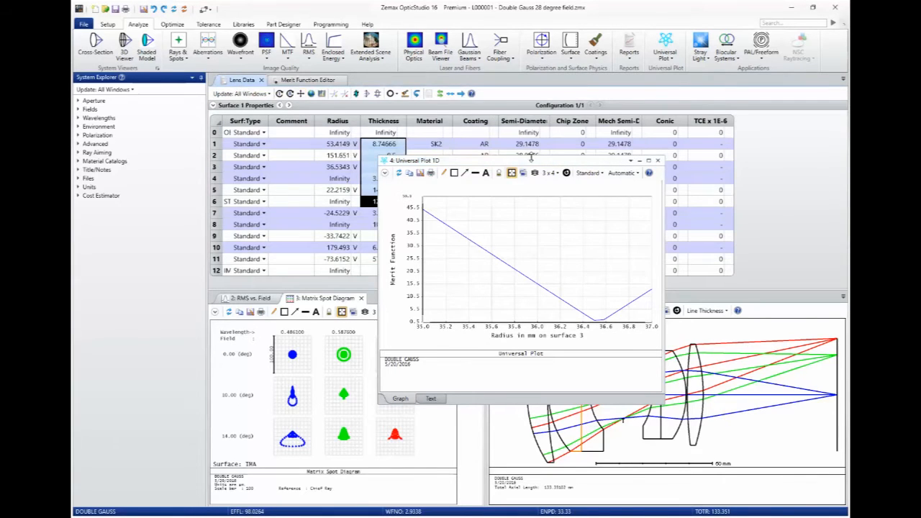
left_click_drag(523, 167, 595, 165)
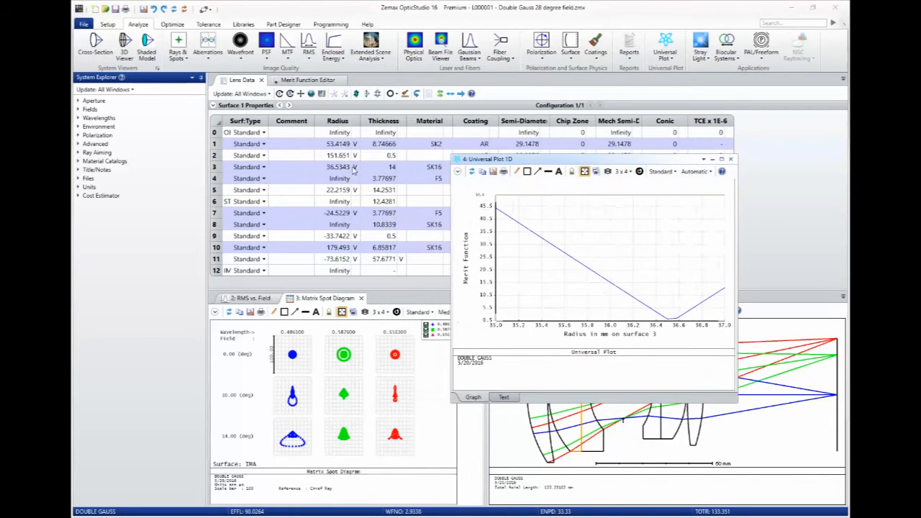
left_click(336, 167)
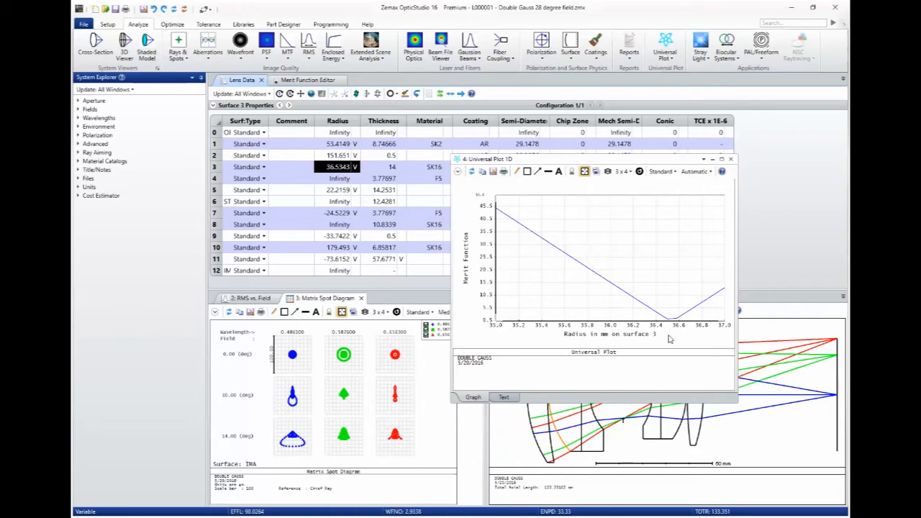
left_click(665, 45)
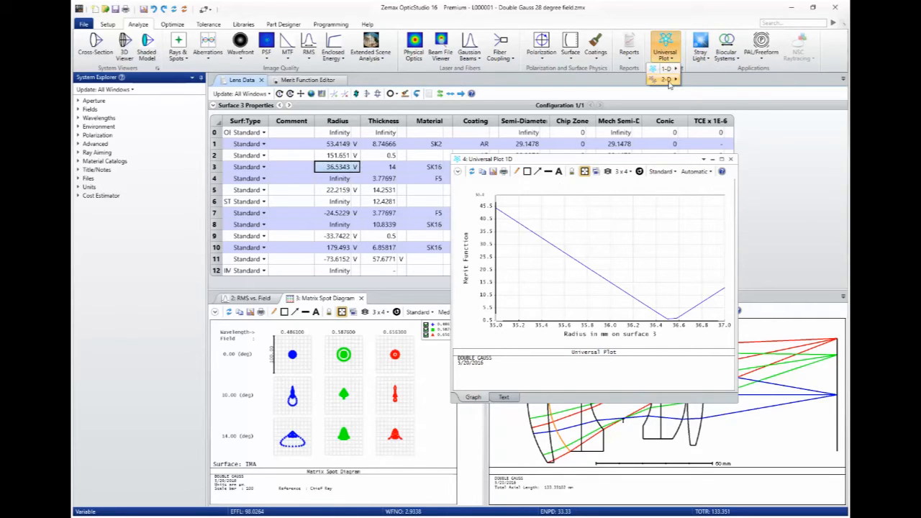
mouse_move(669, 84)
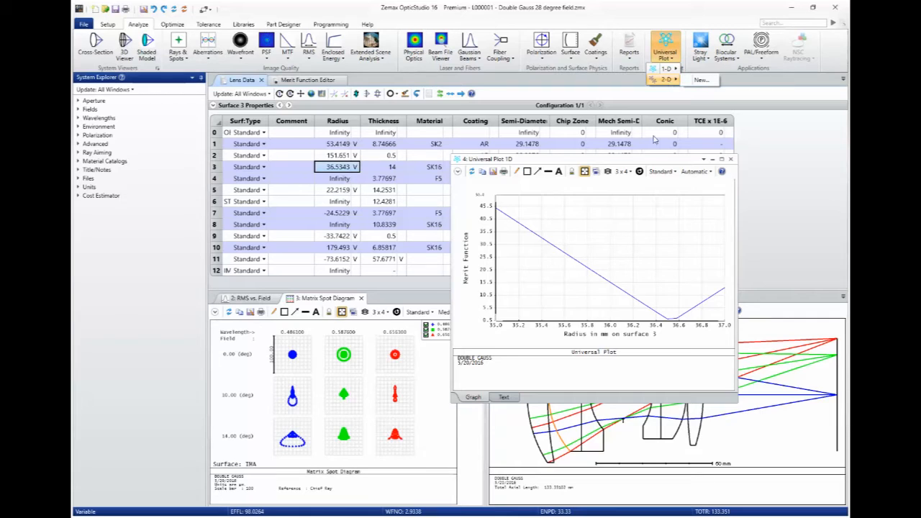
left_click(647, 164)
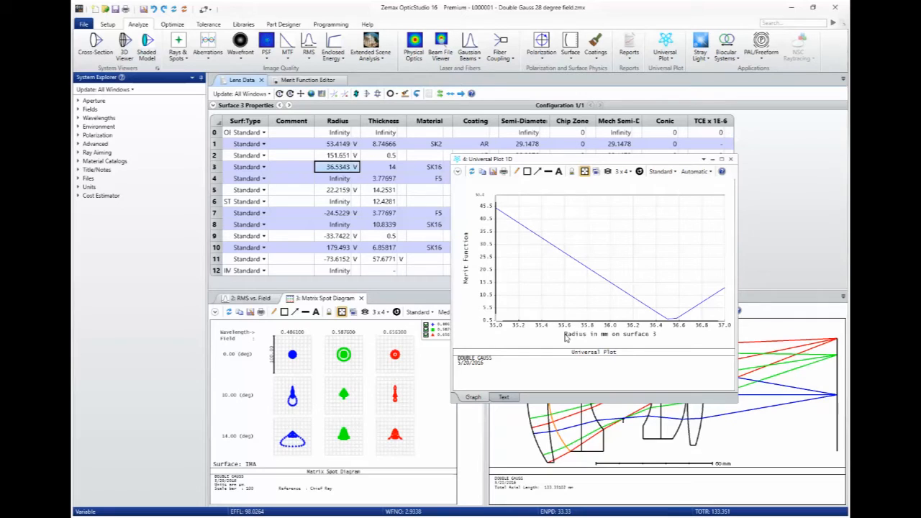
Switch to the PowerPoint slide show and advance to the next slide.
key("alt+Tab")
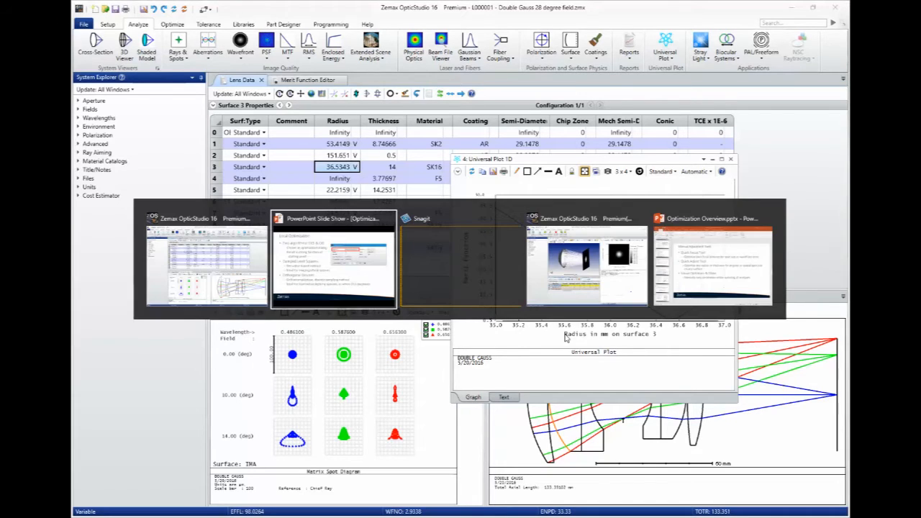
key("Right")
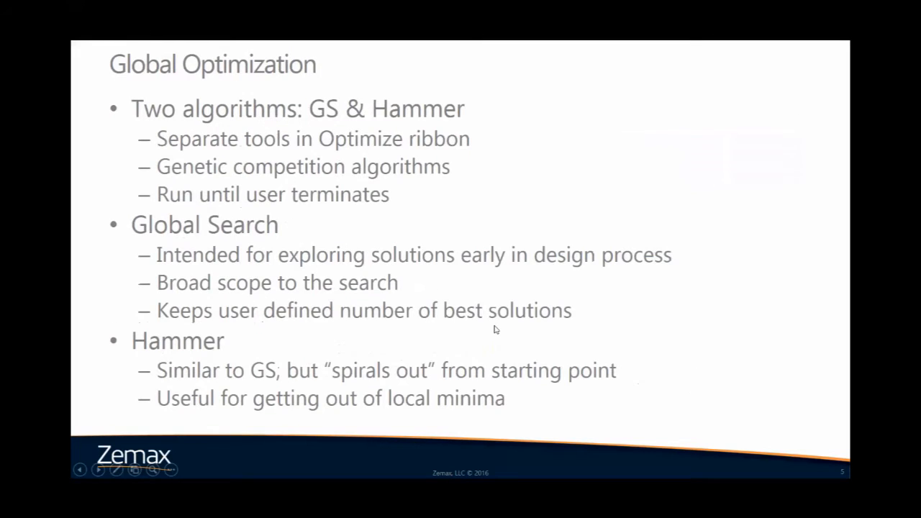
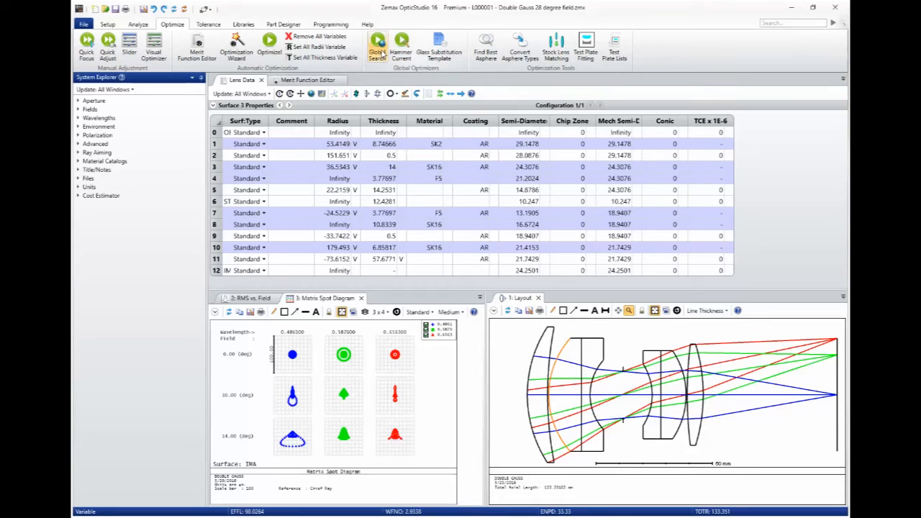
Open Global Search without saving the file, review the number-of-solutions-to-save options, and exit the dialog.
left_click(403, 57)
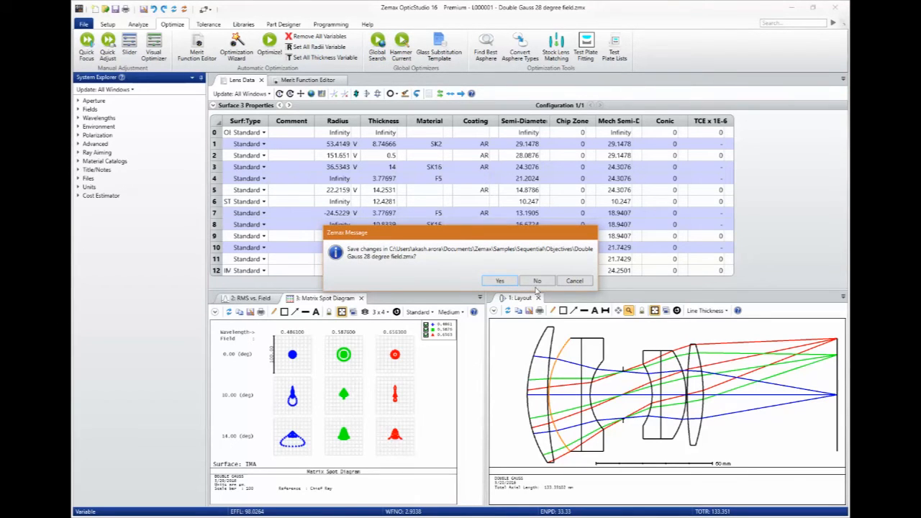
left_click(538, 282)
left_click_drag(467, 169, 471, 127)
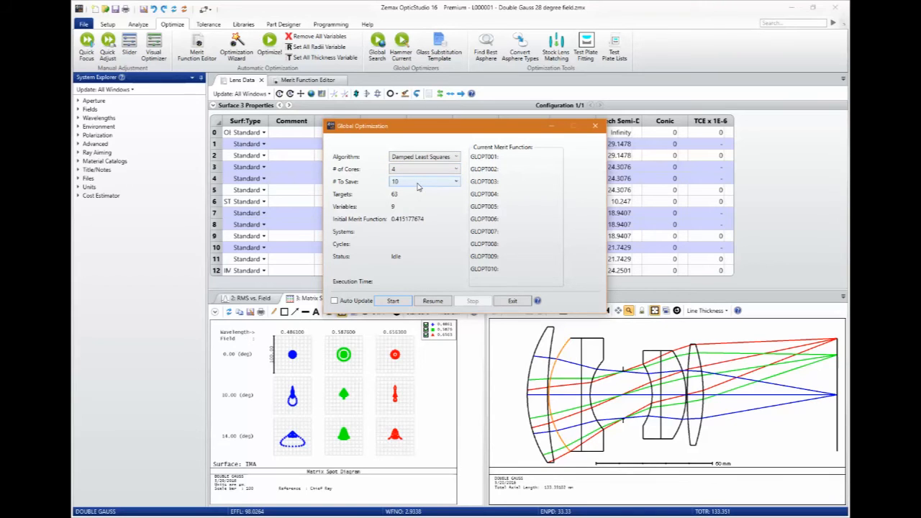
left_click(417, 182)
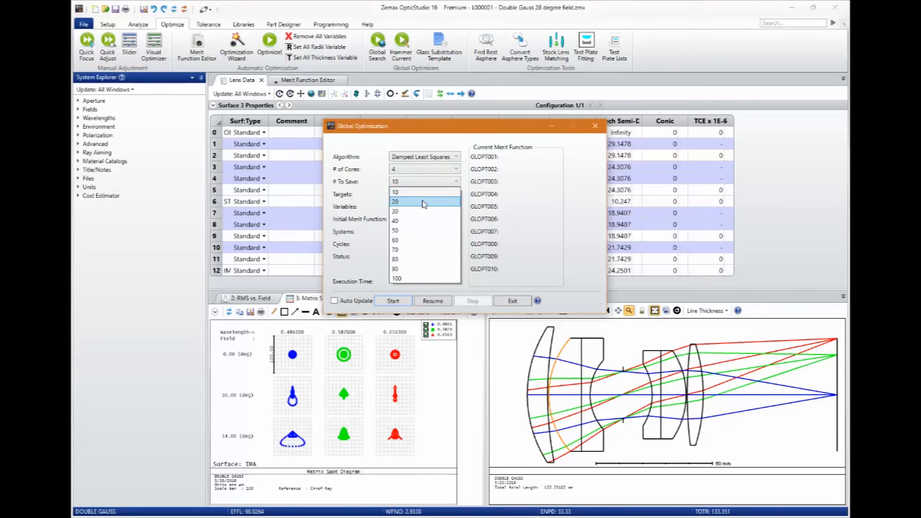
left_click(517, 194)
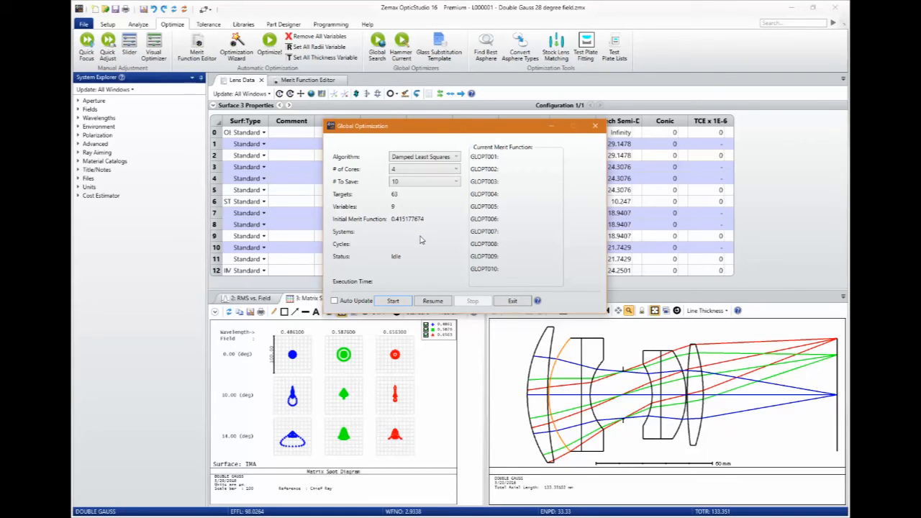
left_click(512, 301)
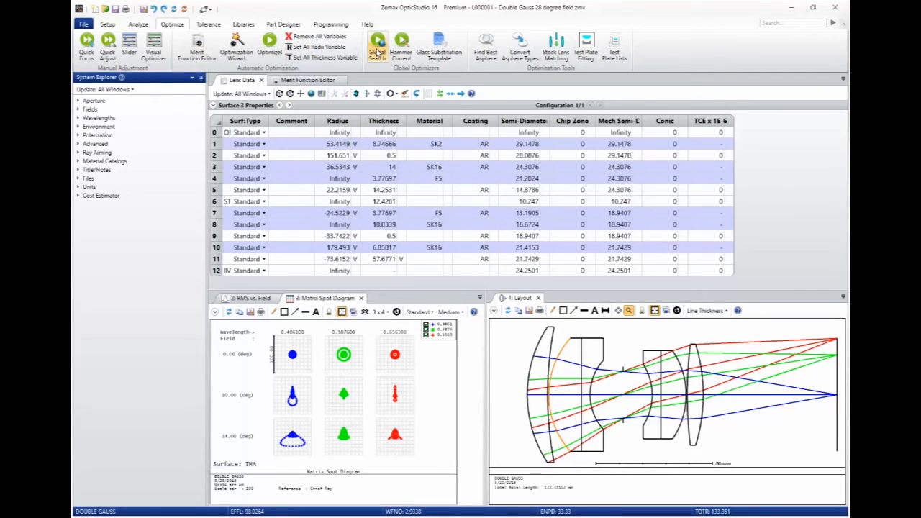
Run Hammer optimization on the current design briefly, stop it, and exit.
left_click(404, 51)
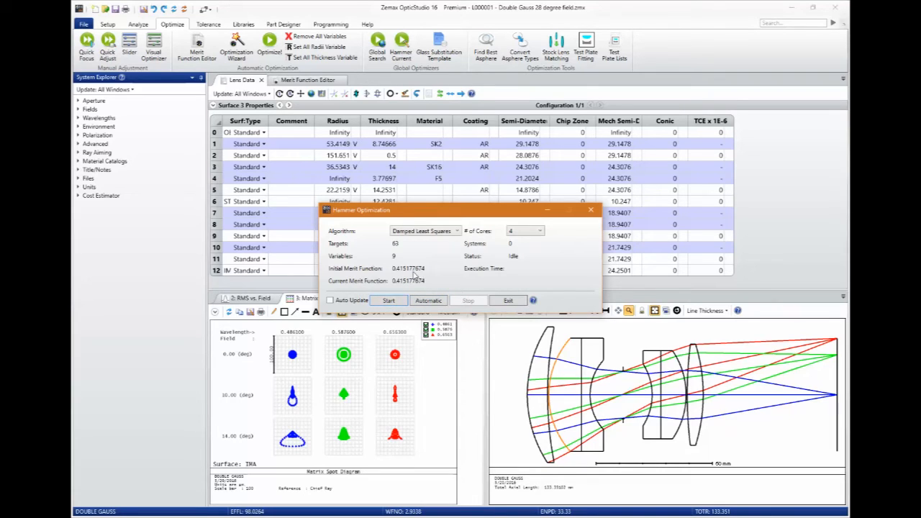
left_click(390, 302)
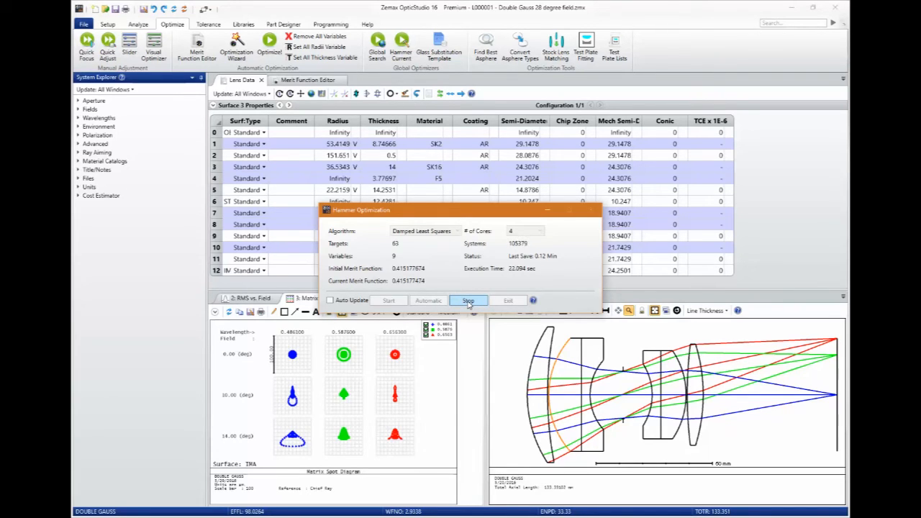
left_click(467, 302)
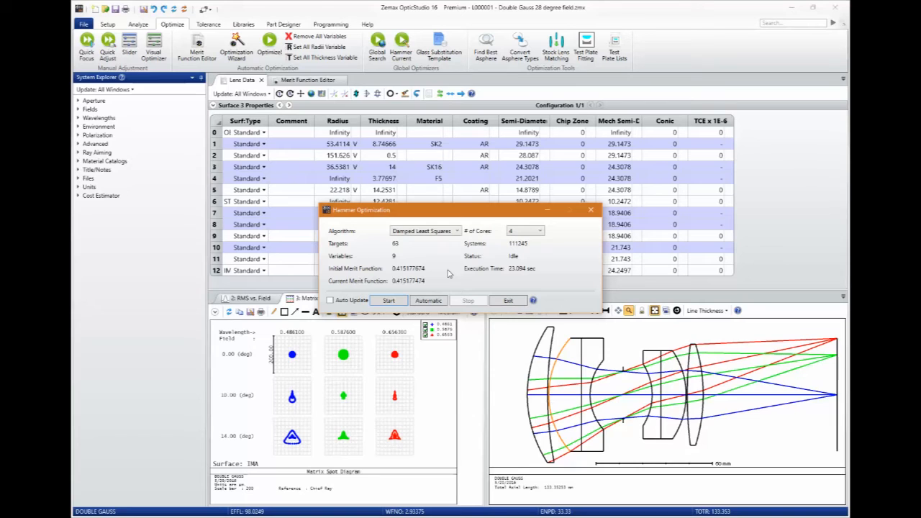
left_click(510, 301)
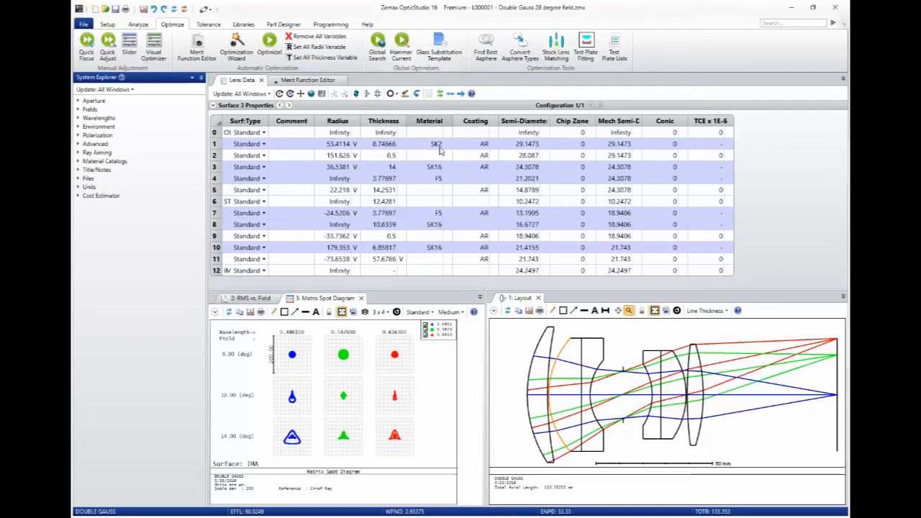
Switch to the slide show, advance to the next slide, and return to the lens design.
left_click_drag(436, 146, 428, 268)
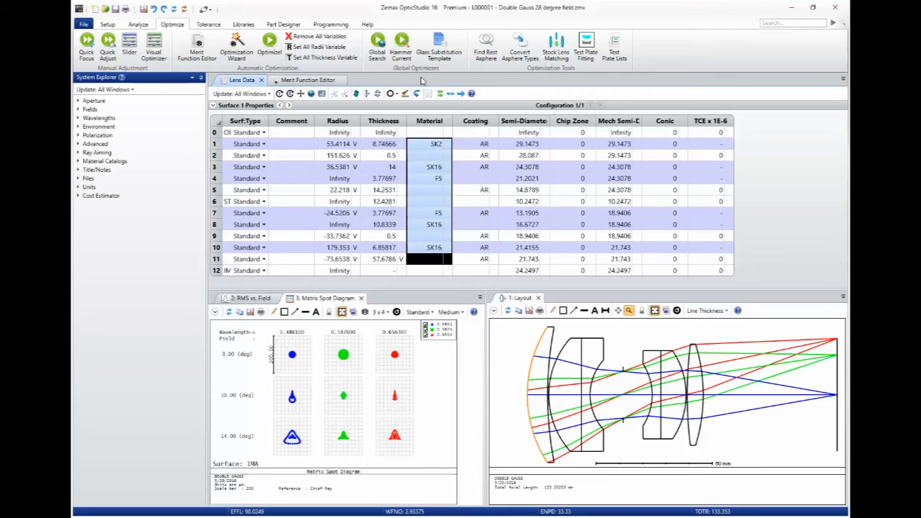
key("alt+Tab")
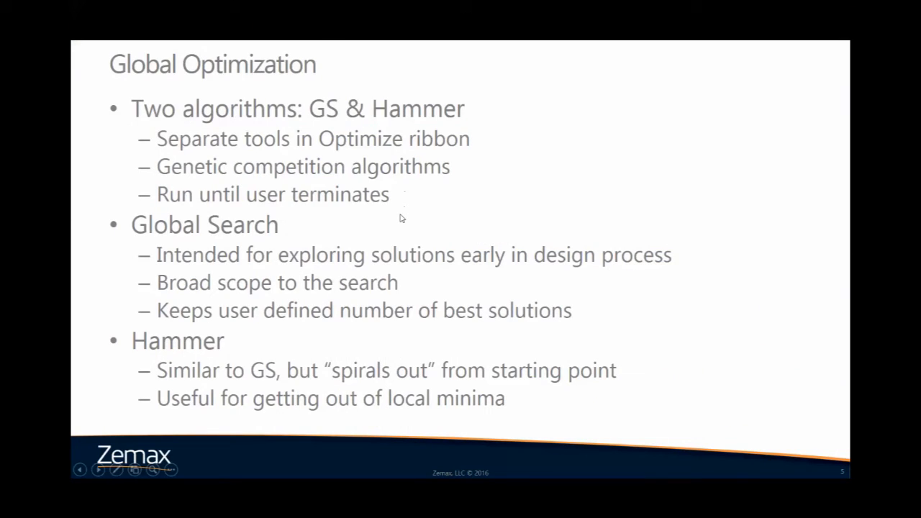
left_click(402, 218)
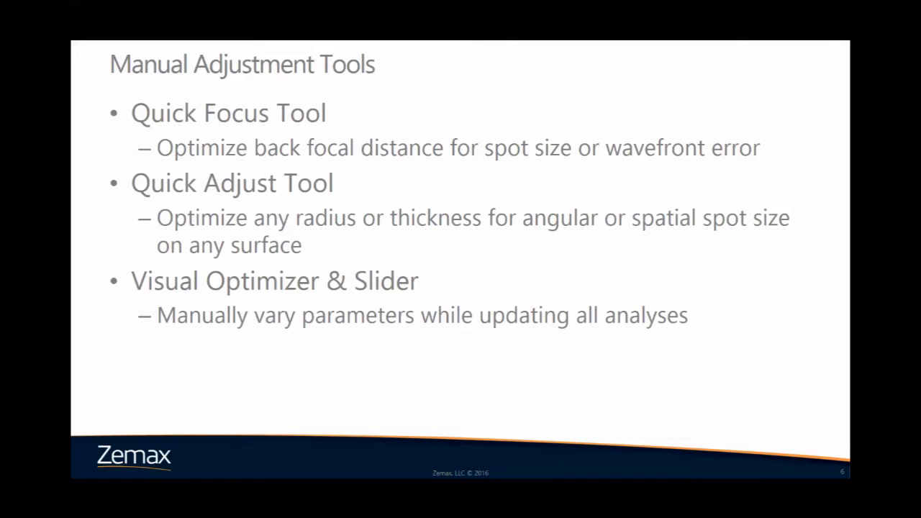
key("alt+Tab")
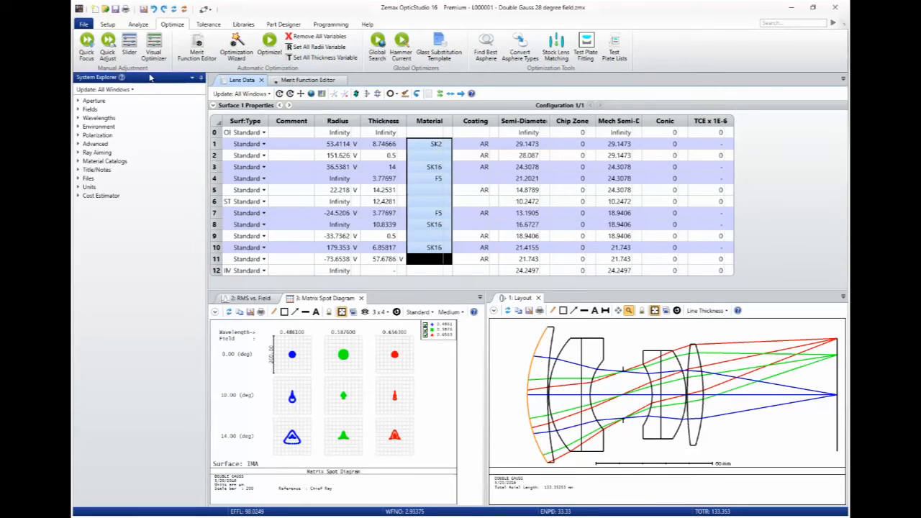
Run Quick Focus on the back focal distance using the Spot Size Radial criterion.
left_click(86, 45)
left_click_drag(433, 233, 439, 223)
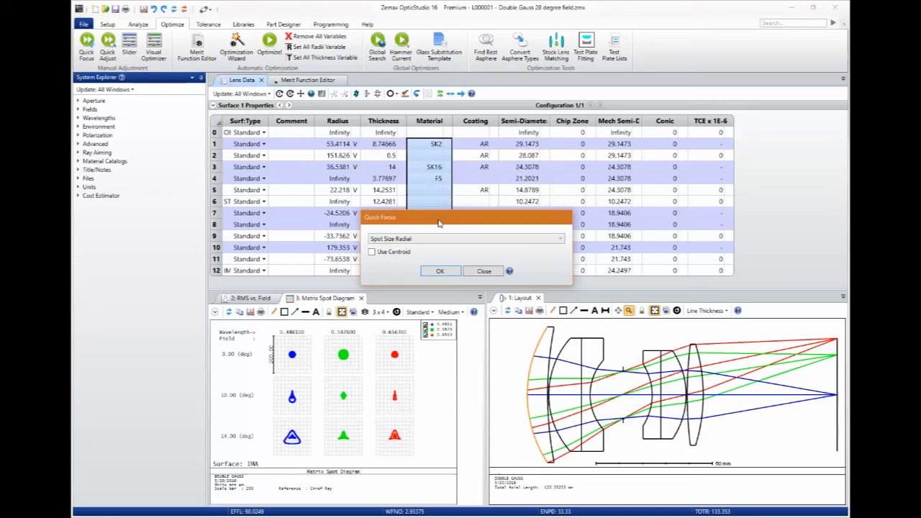
left_click(446, 242)
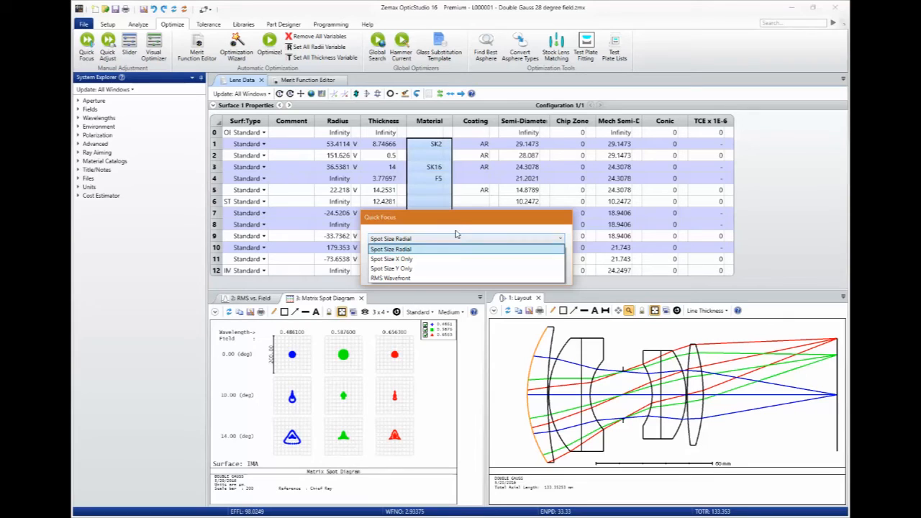
left_click(461, 225)
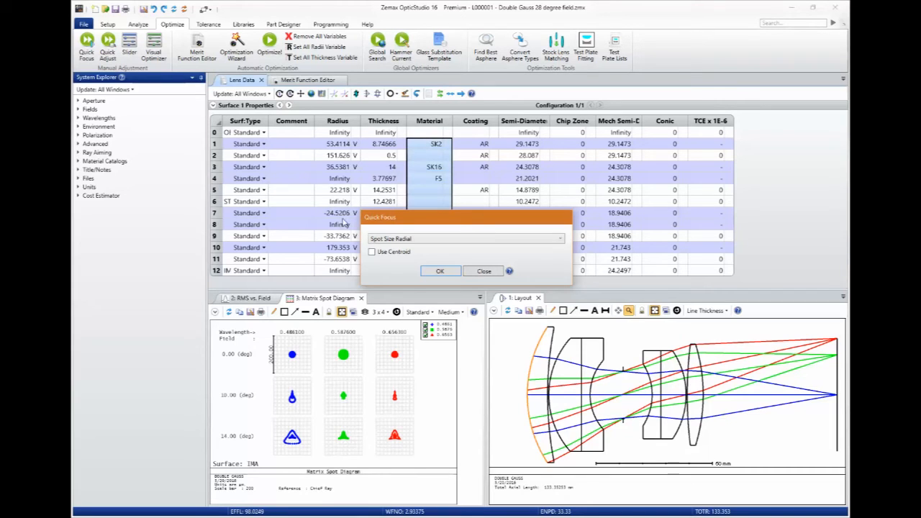
left_click_drag(448, 216, 606, 188)
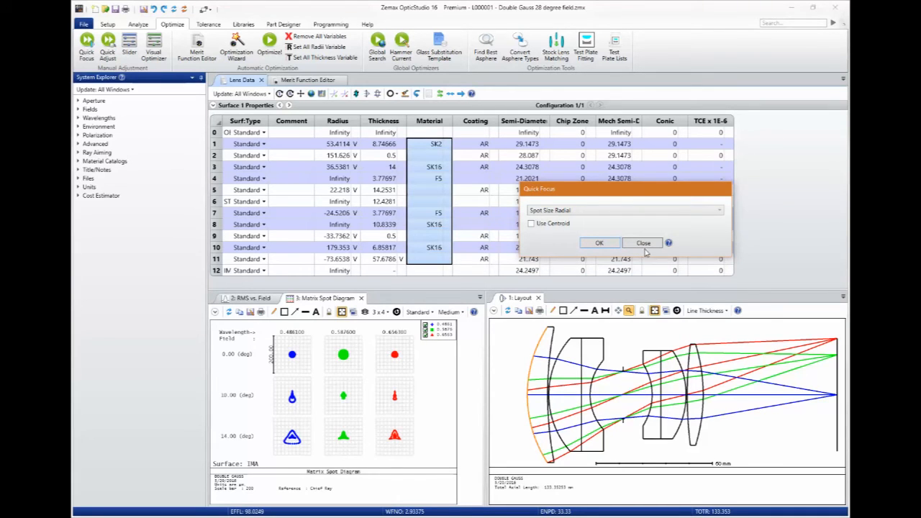
left_click(601, 243)
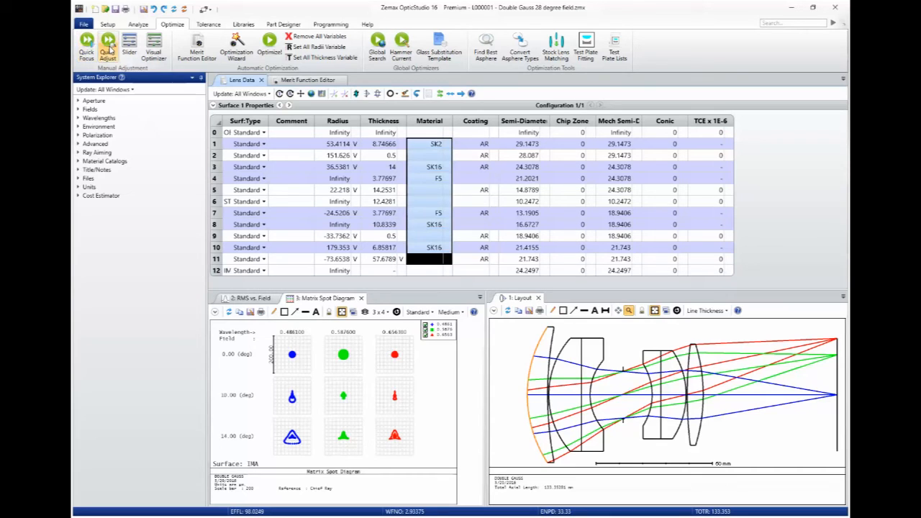
Open Quick Adjust, review its parameter, criterion and evaluate-surface options, and close it without adjusting.
left_click(109, 48)
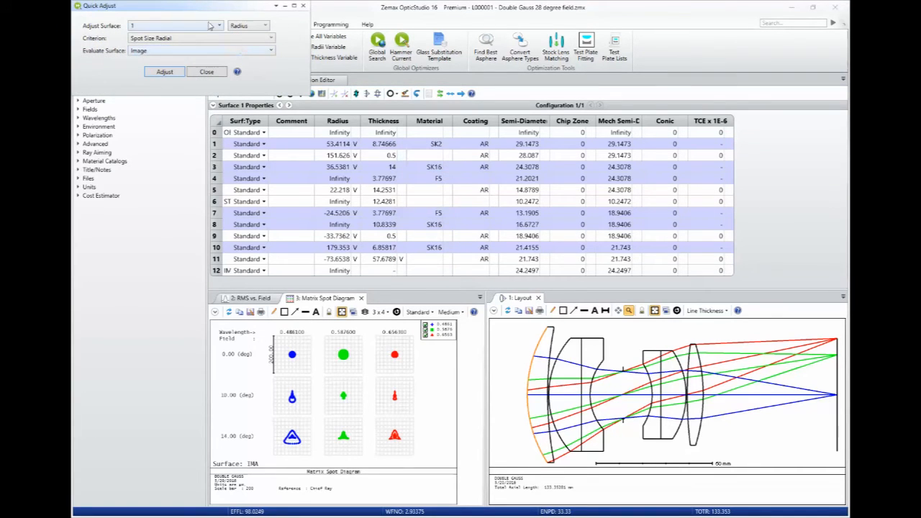
left_click_drag(209, 10, 577, 225)
left_click(612, 236)
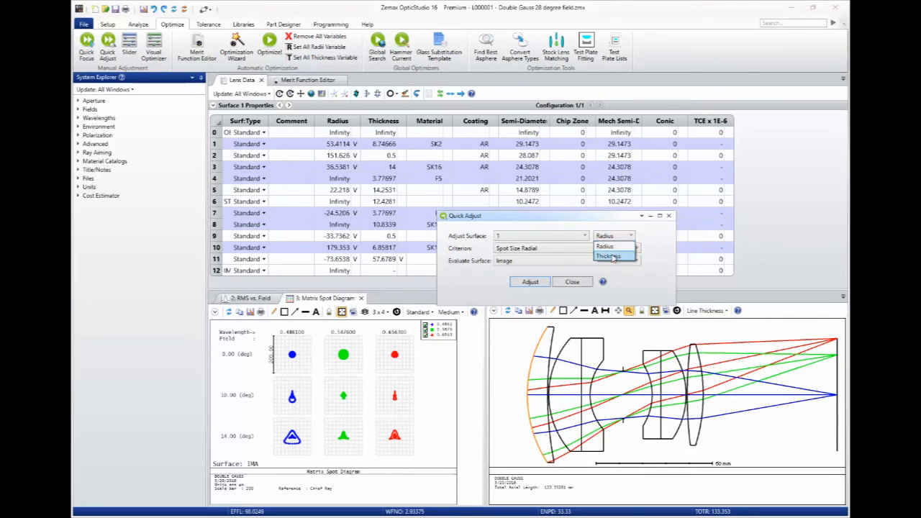
left_click(575, 220)
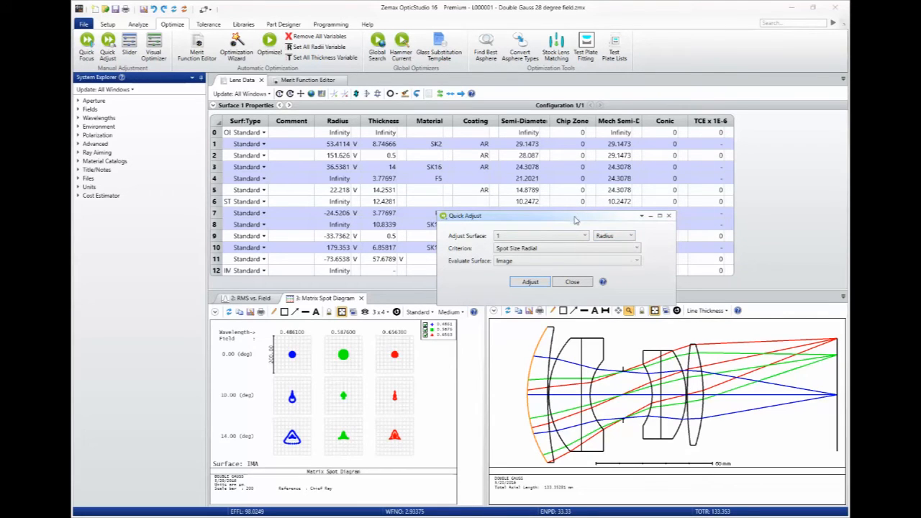
left_click(536, 249)
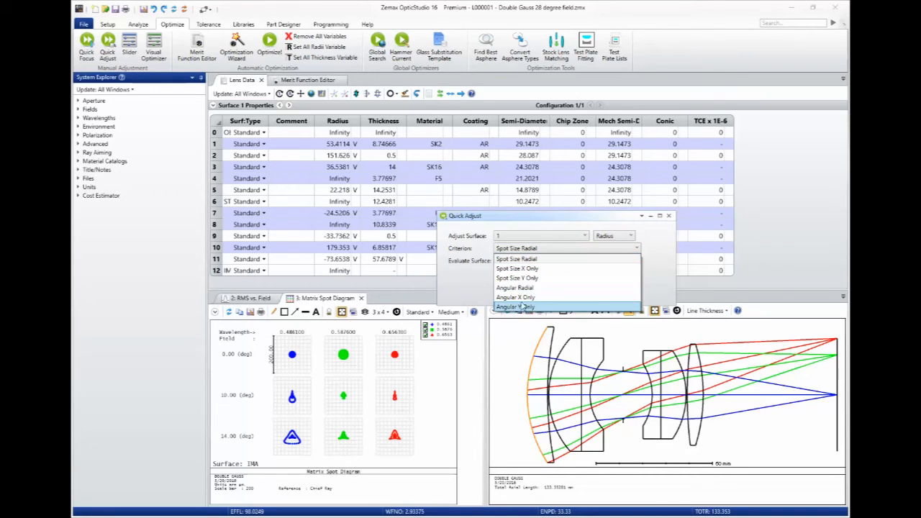
left_click(474, 286)
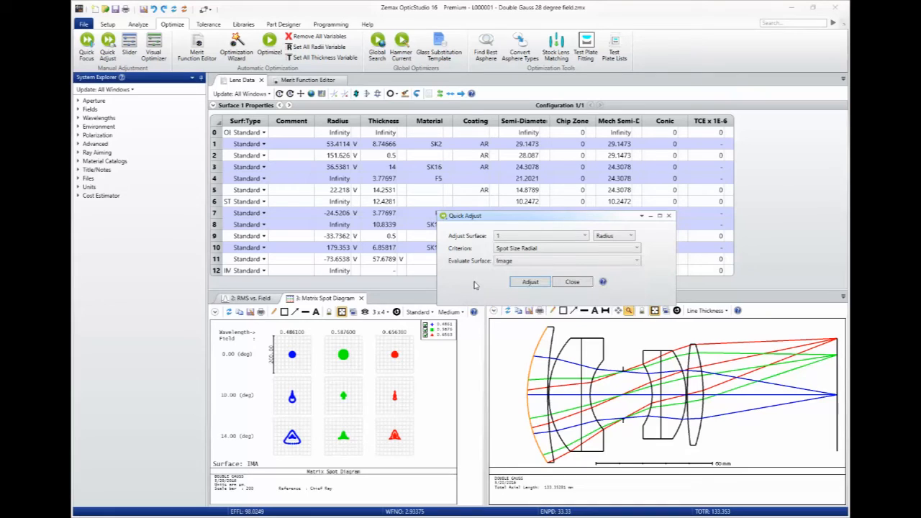
left_click(527, 260)
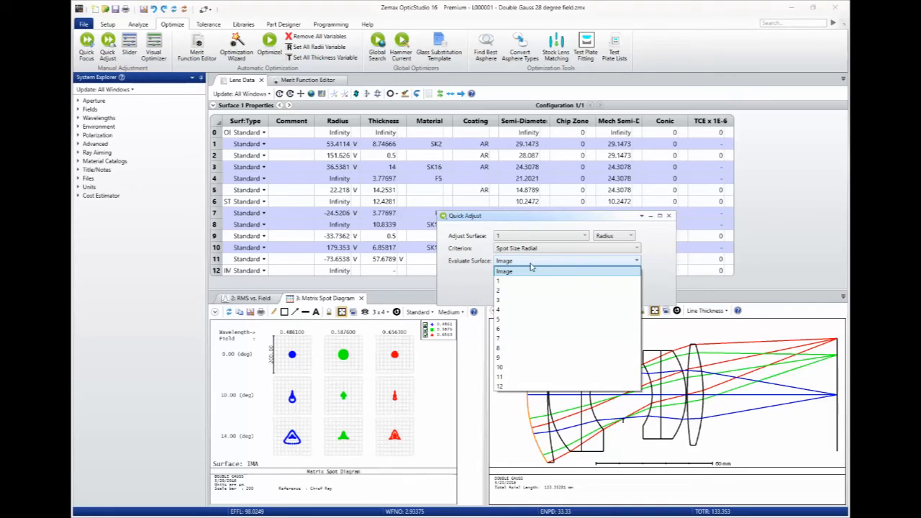
left_click(471, 282)
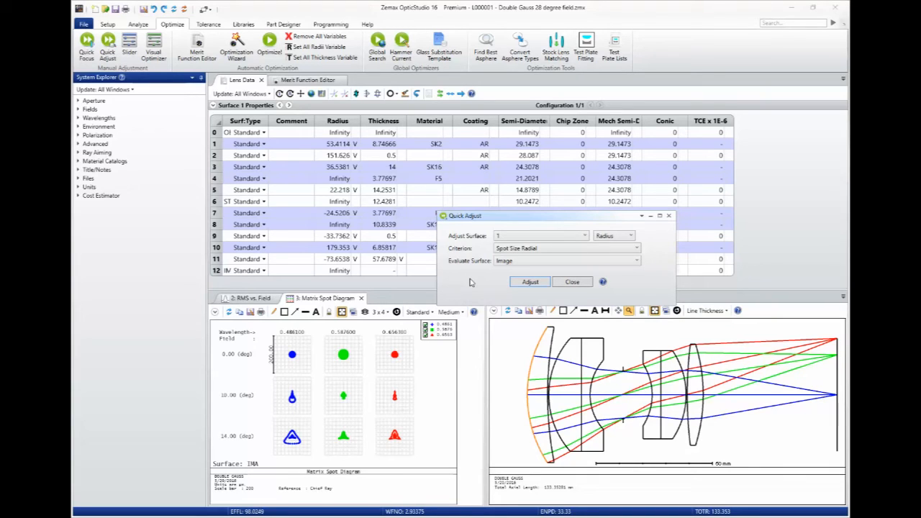
left_click(574, 283)
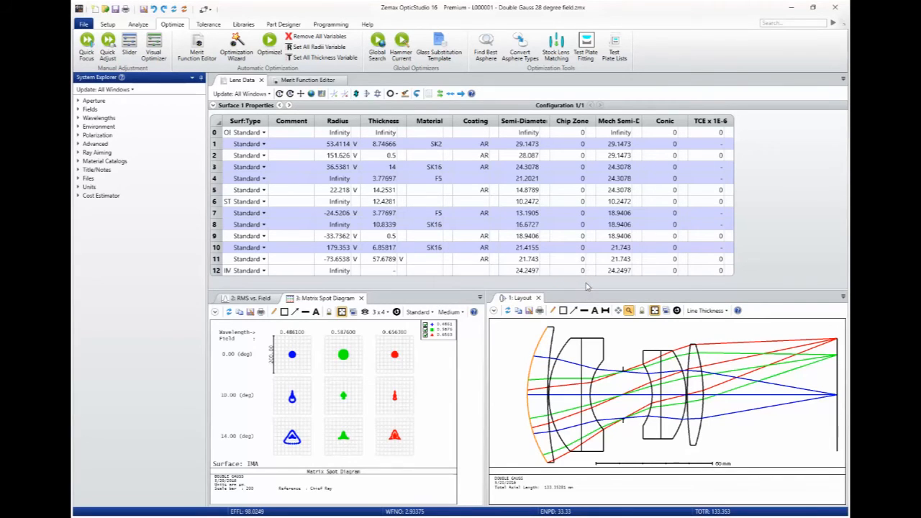
Open the Slider tool and set its surface parameter to Thickness.
left_click(131, 59)
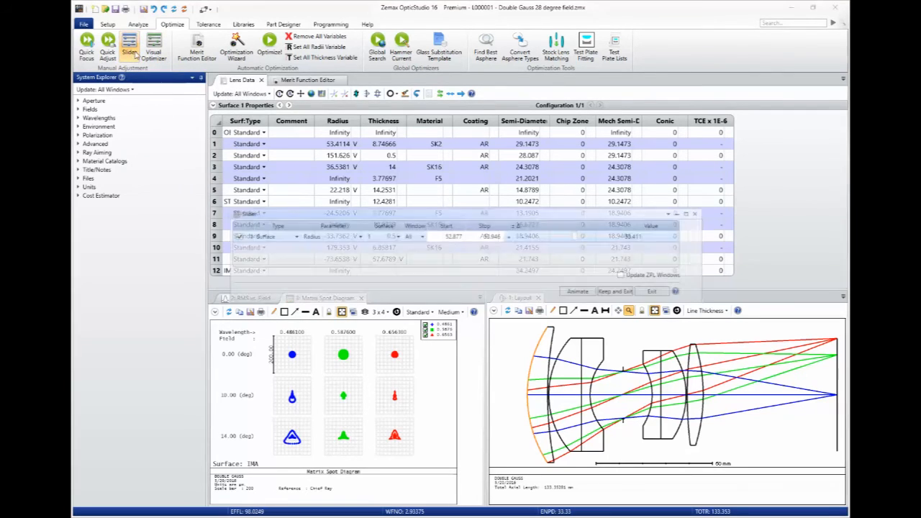
left_click(279, 237)
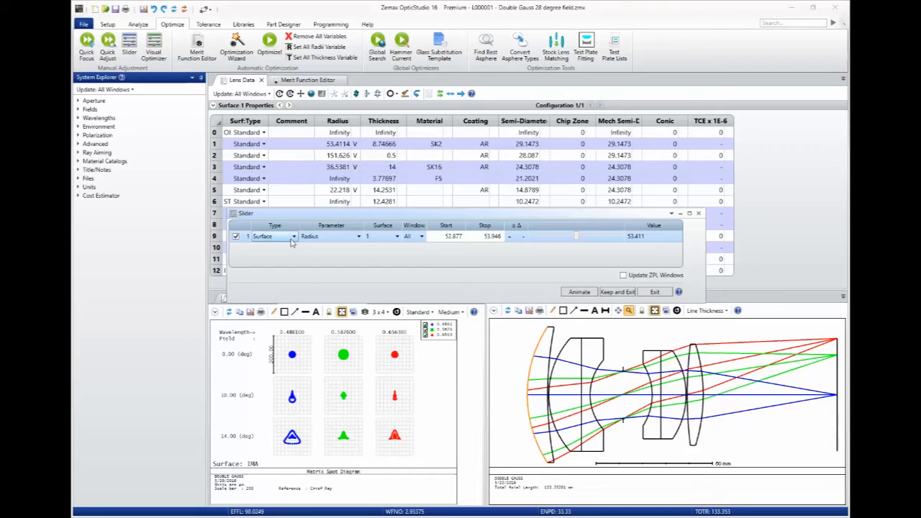
left_click(292, 237)
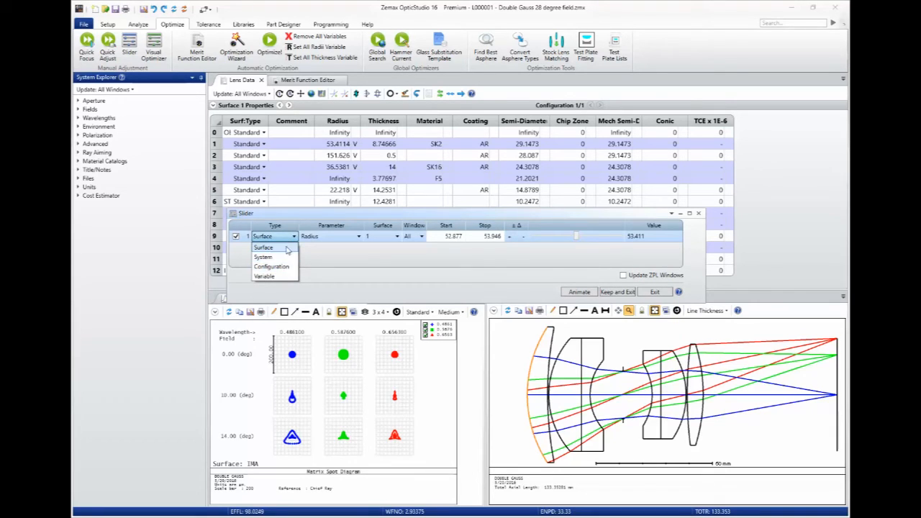
left_click(264, 247)
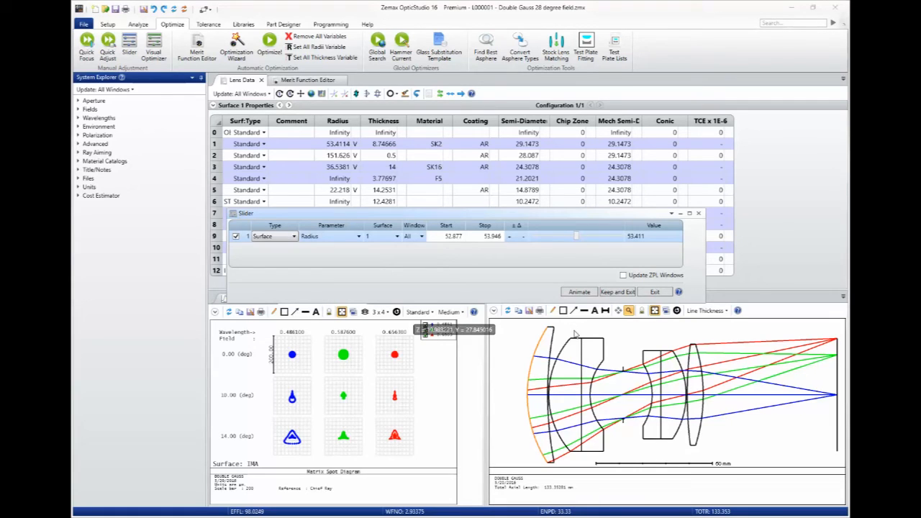
left_click(357, 238)
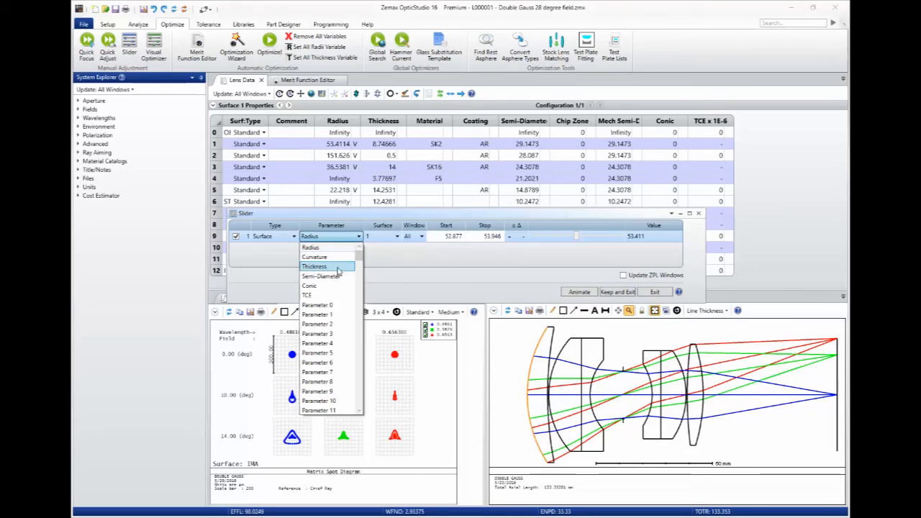
left_click(341, 268)
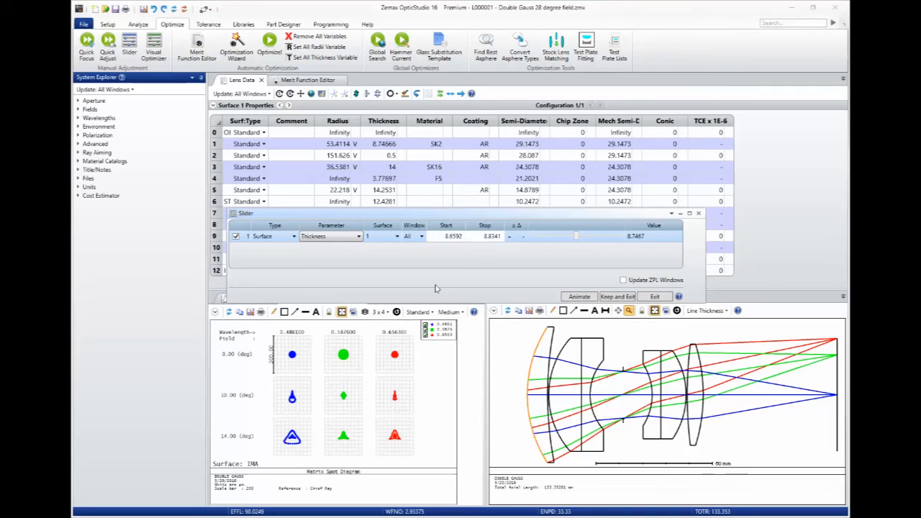
Set the slider's surface to 6, keeping the Surface type and Thickness parameter.
left_click(288, 237)
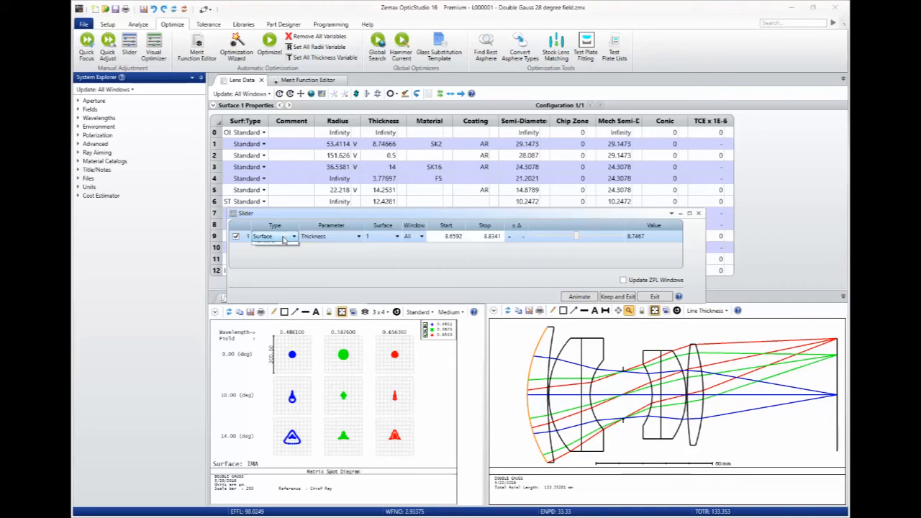
left_click(288, 237)
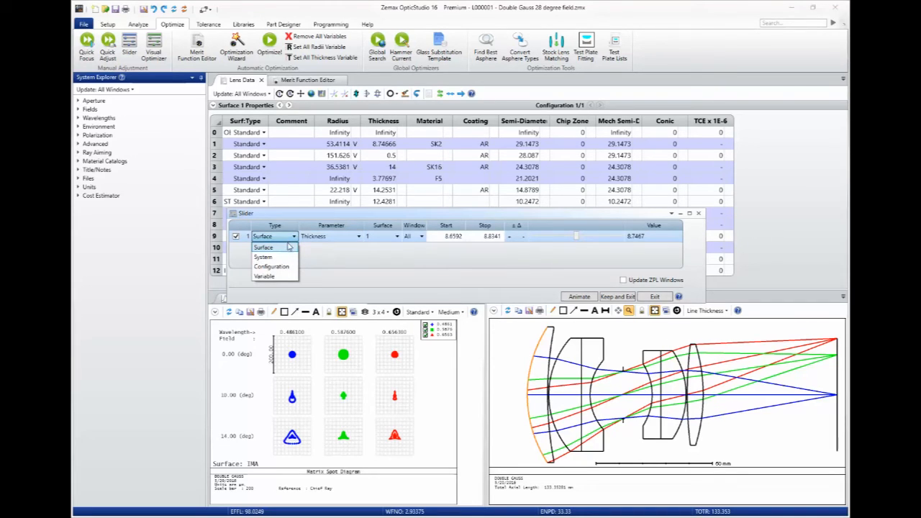
left_click(274, 247)
left_click(388, 237)
left_click(389, 237)
left_click(372, 305)
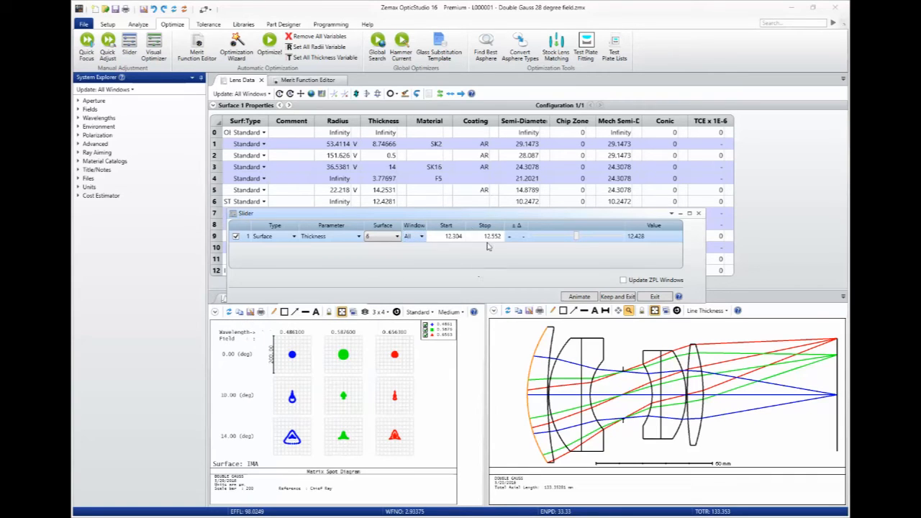
Set the slider's sweep range for surface 6 thickness to start at 10 and stop at 15.
left_click(459, 236)
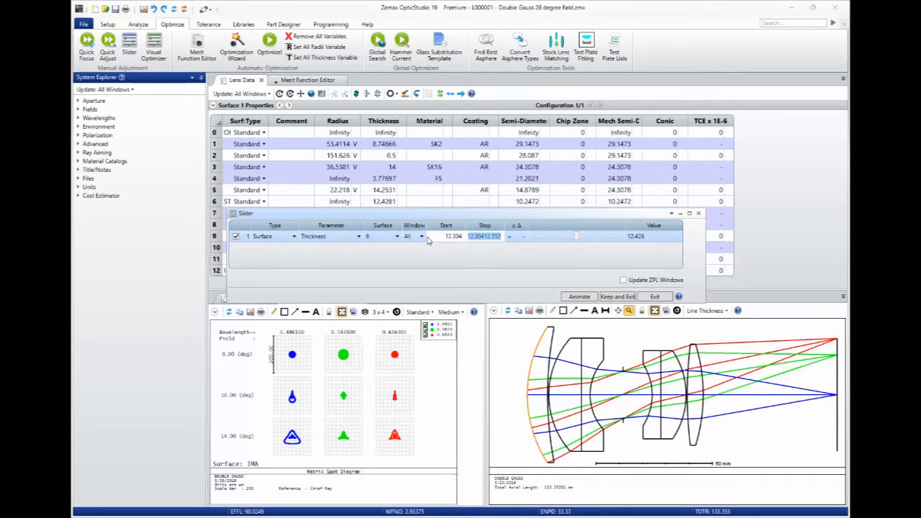
double_click(444, 237)
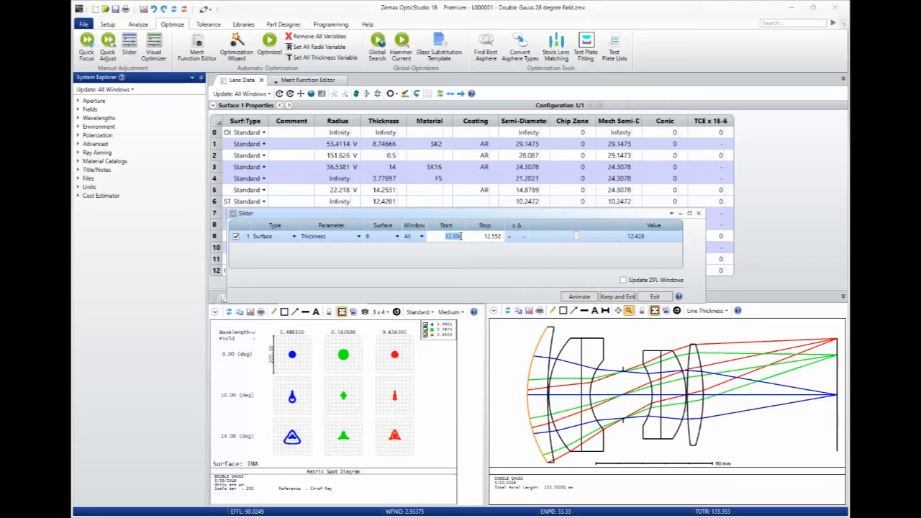
type("10")
double_click(499, 238)
type("15")
key("BackSpace")
Animate the thickness sweep, stop the animation, and exit the slider without keeping the change.
left_click(580, 297)
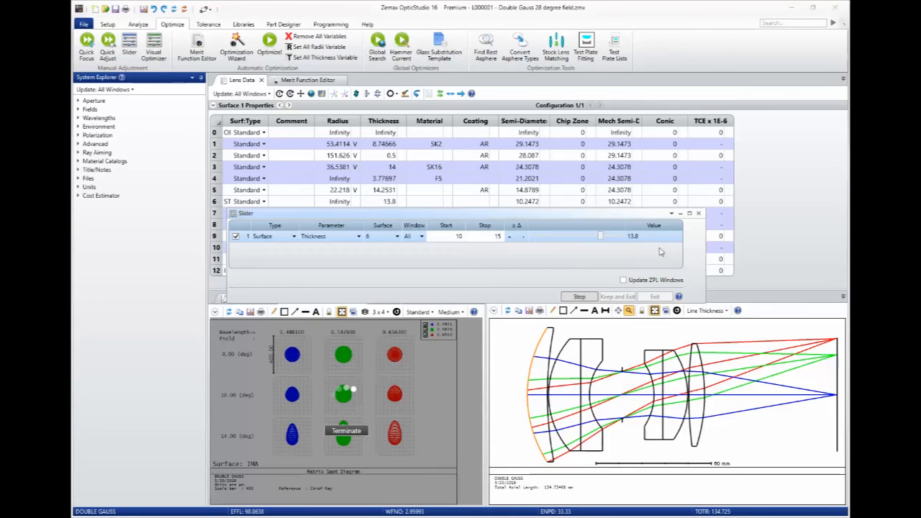
left_click(580, 298)
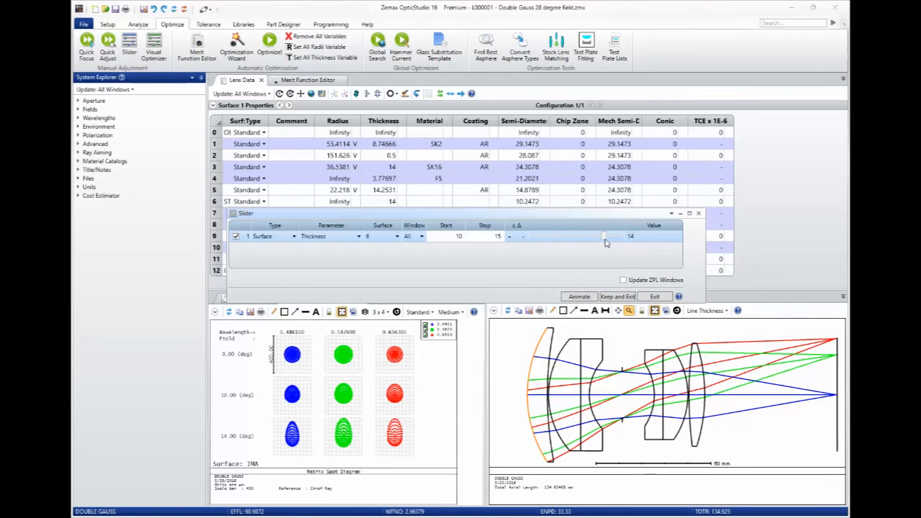
left_click(657, 297)
Open the Visual Optimizer to review the surface curvature parameters, then exit it.
left_click(154, 55)
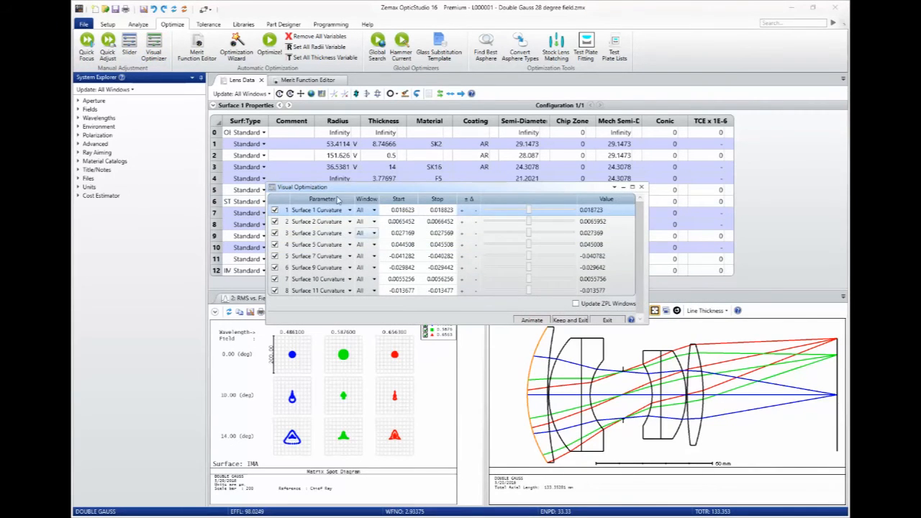
left_click_drag(447, 186, 448, 185)
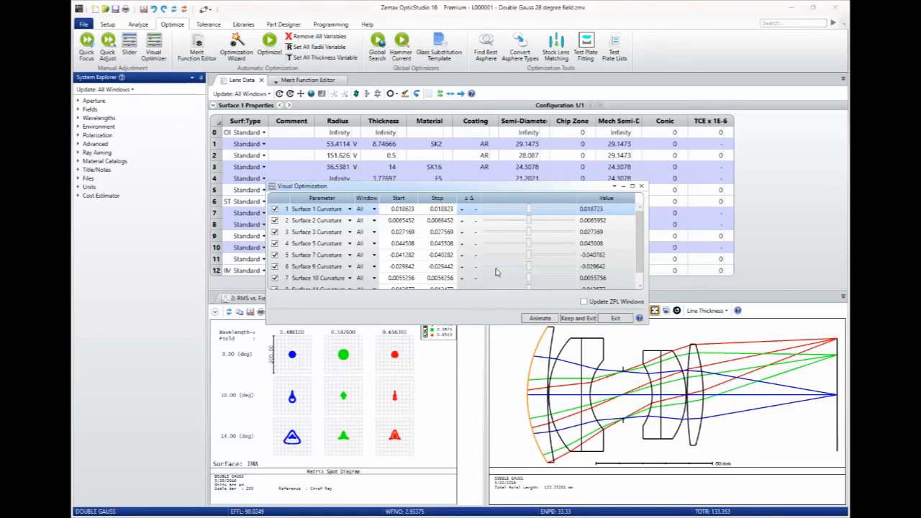
left_click(617, 318)
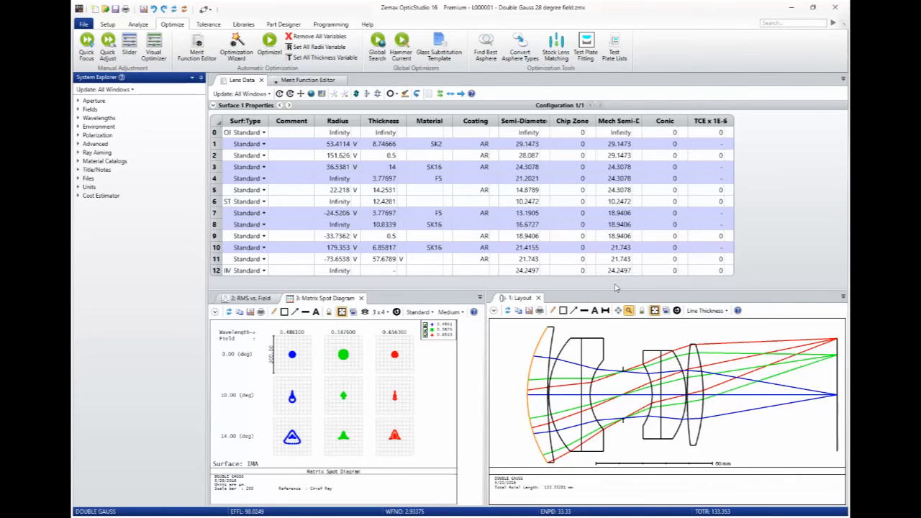
Switch to the Lightning Trace Optimization Demonstration file and open the Visual Optimizer for it.
key("alt+Tab")
key("alt+Tab")
key("alt+Tab")
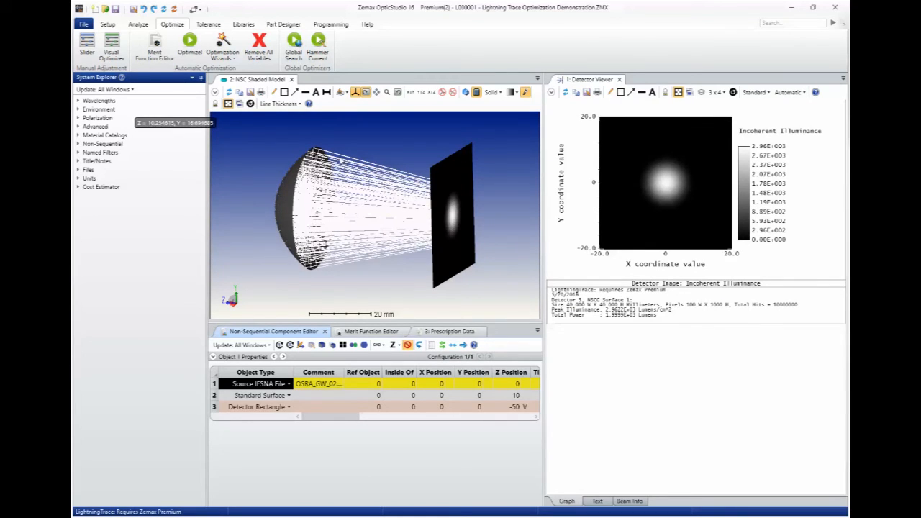
left_click_drag(473, 218, 442, 222)
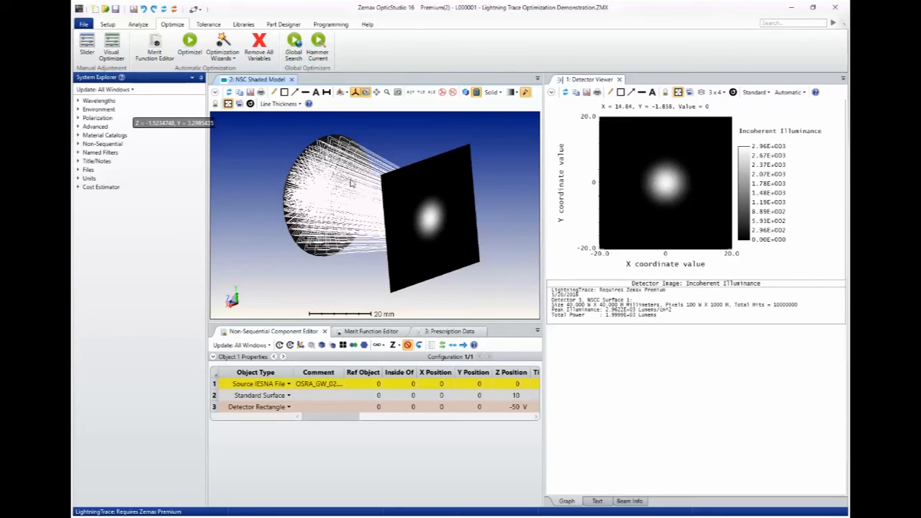
left_click(110, 47)
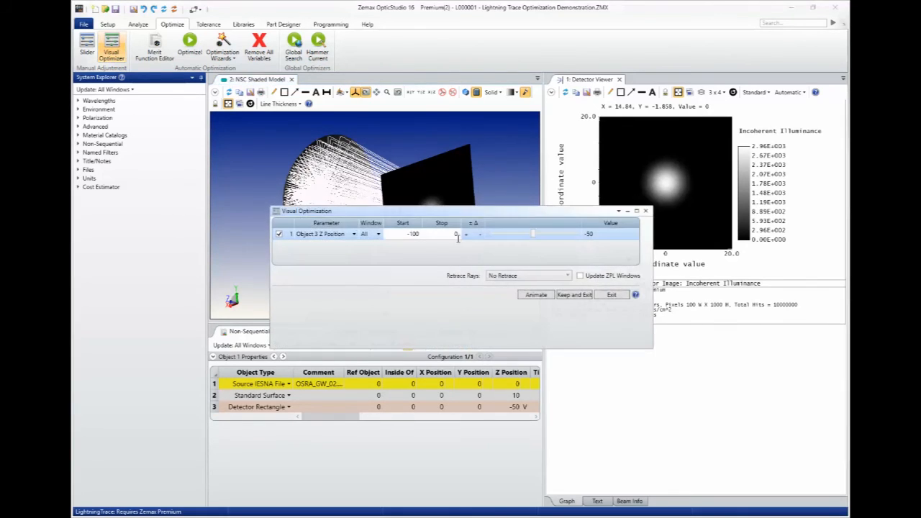
Slide the detector's Object 3 Z Position to about -32 in the Visual Optimizer.
left_click_drag(487, 247, 585, 320)
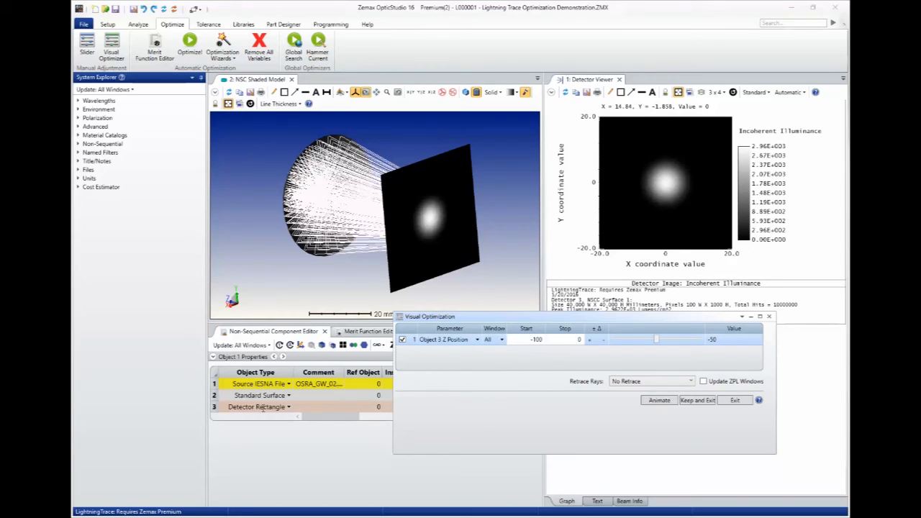
left_click_drag(656, 342, 665, 343)
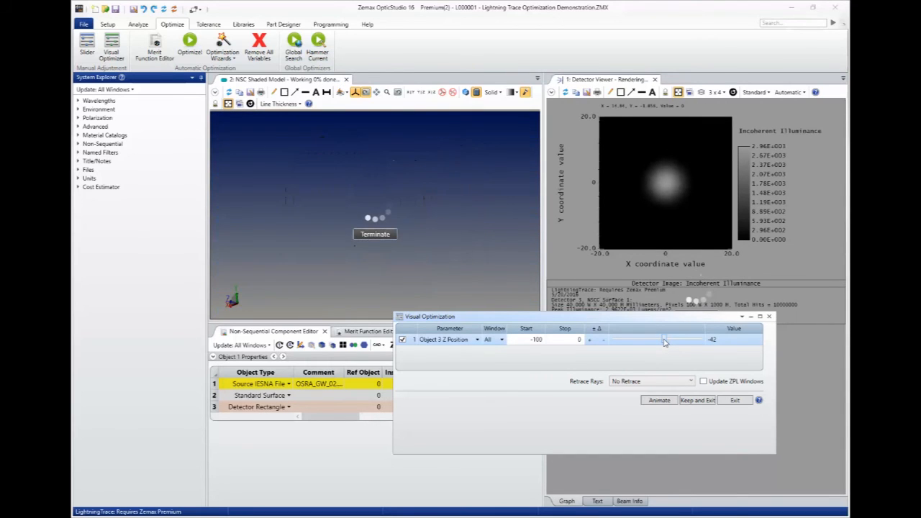
left_click_drag(664, 342, 674, 342)
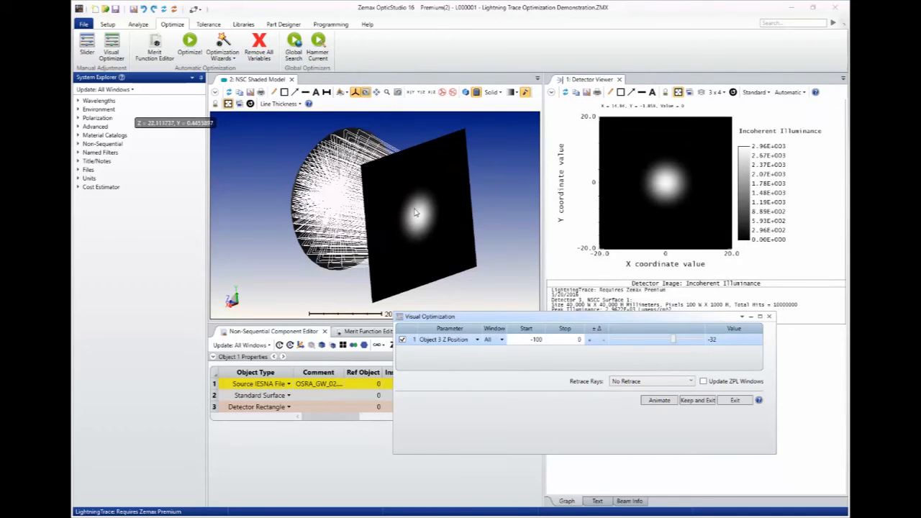
Set Retrace Rays to Use LightningTrace - 16X.
left_click(647, 383)
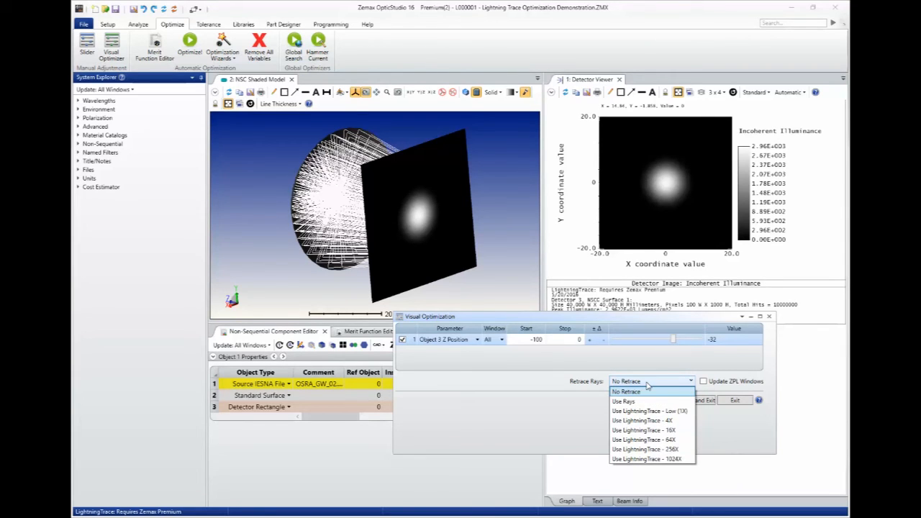
left_click(648, 430)
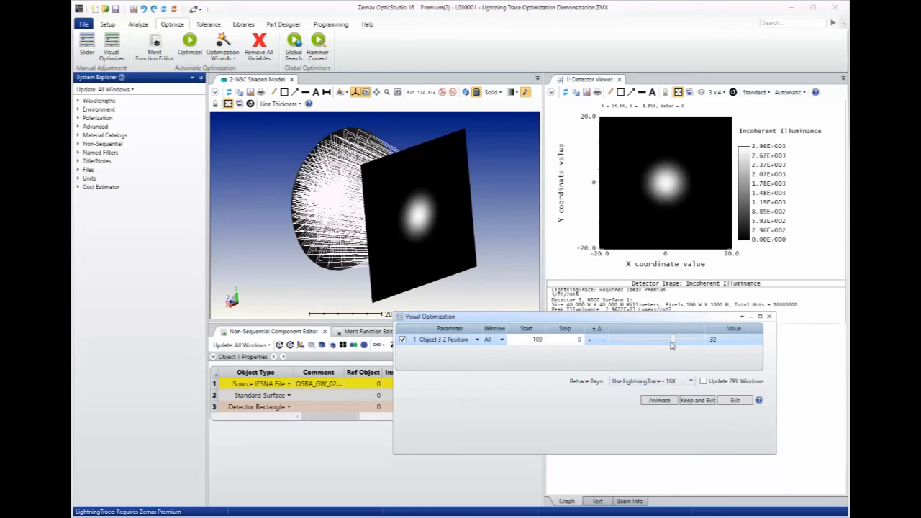
Slide the detector's Z position to about -28 with LightningTrace retracing active.
left_click_drag(669, 342, 663, 344)
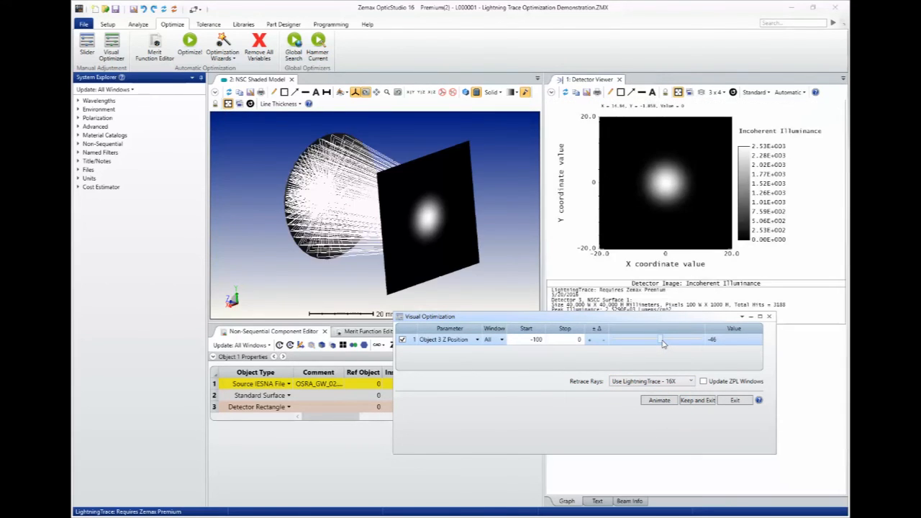
mouse_move(655, 343)
left_mouse_down()
mouse_move(642, 343)
mouse_move(683, 343)
left_mouse_up()
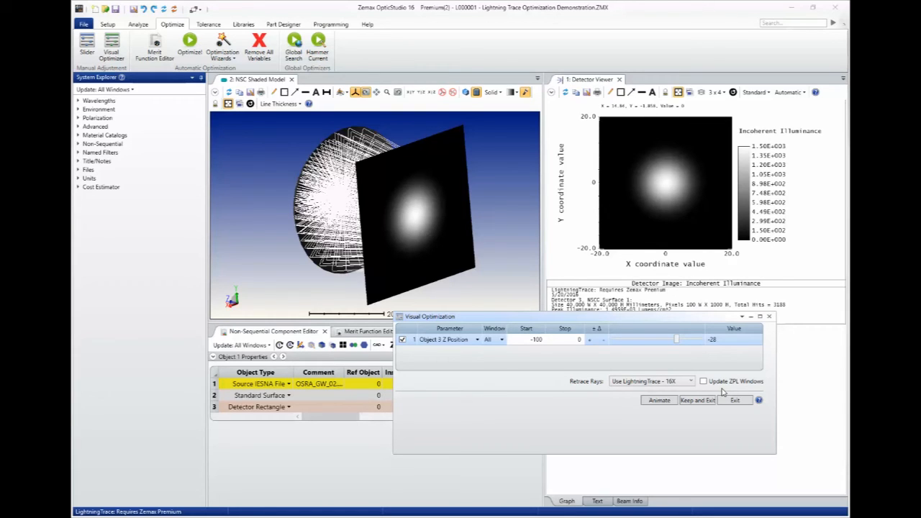
key("alt+Tab")
key("alt+Tab")
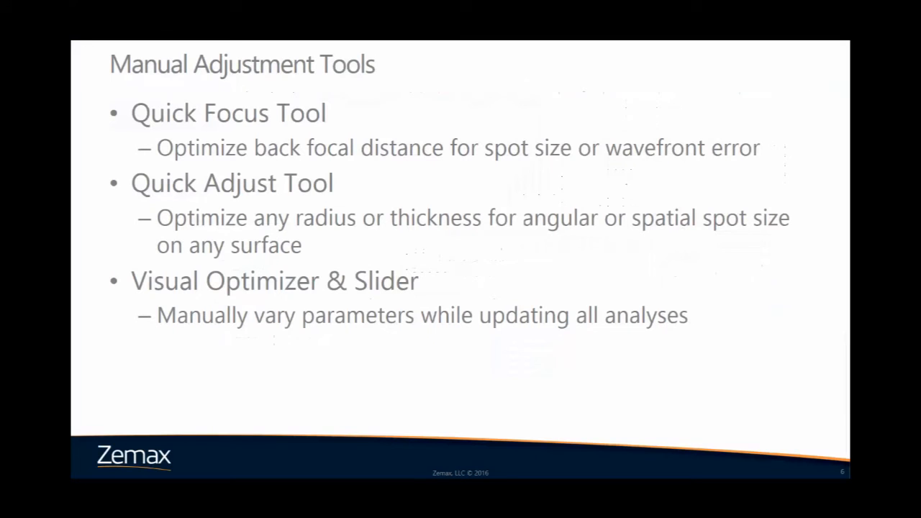